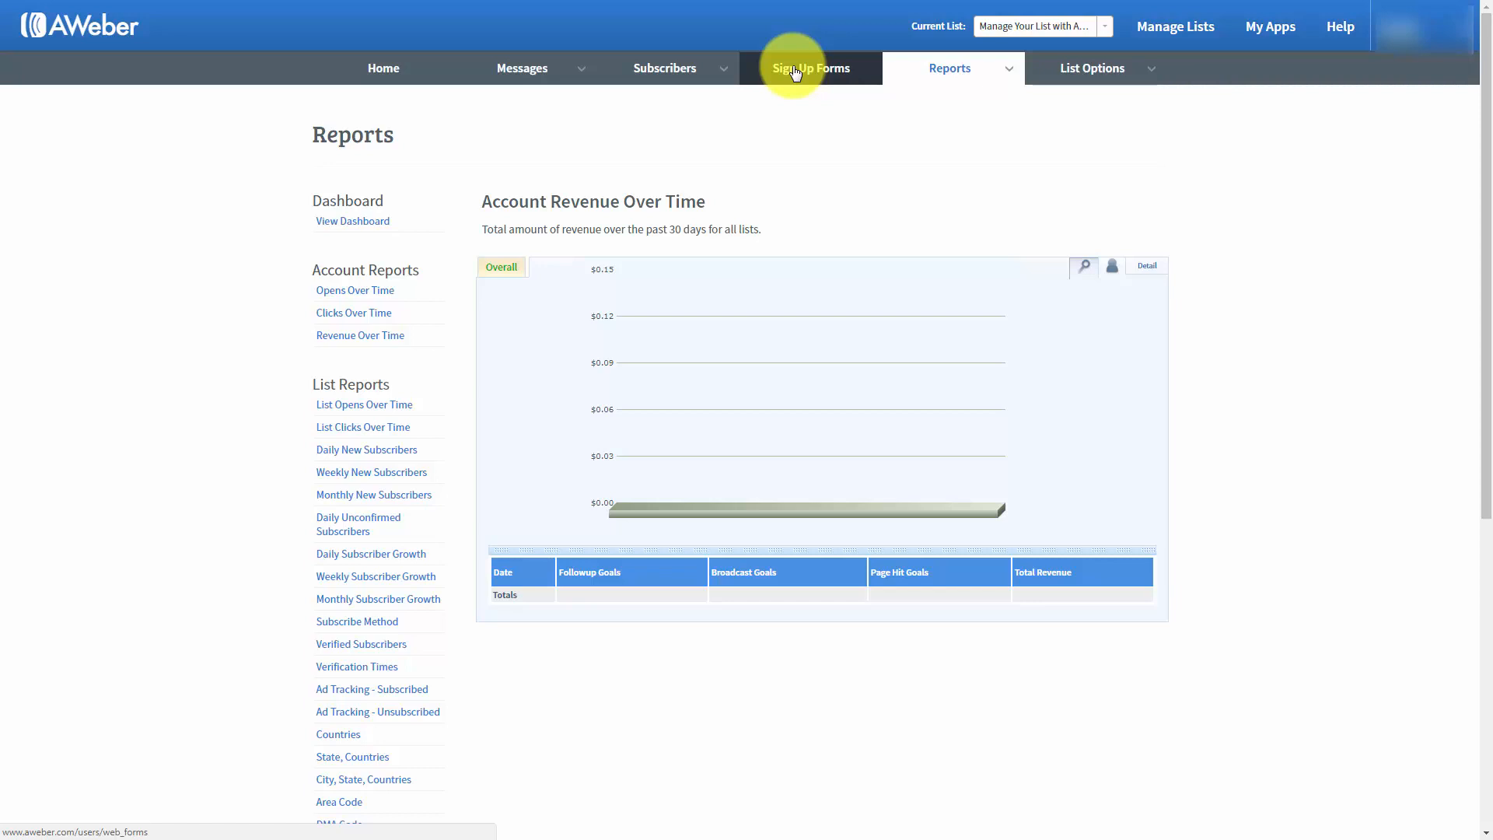
Go to the sign up forms area and start creating the first sign up form
left_click(794, 72)
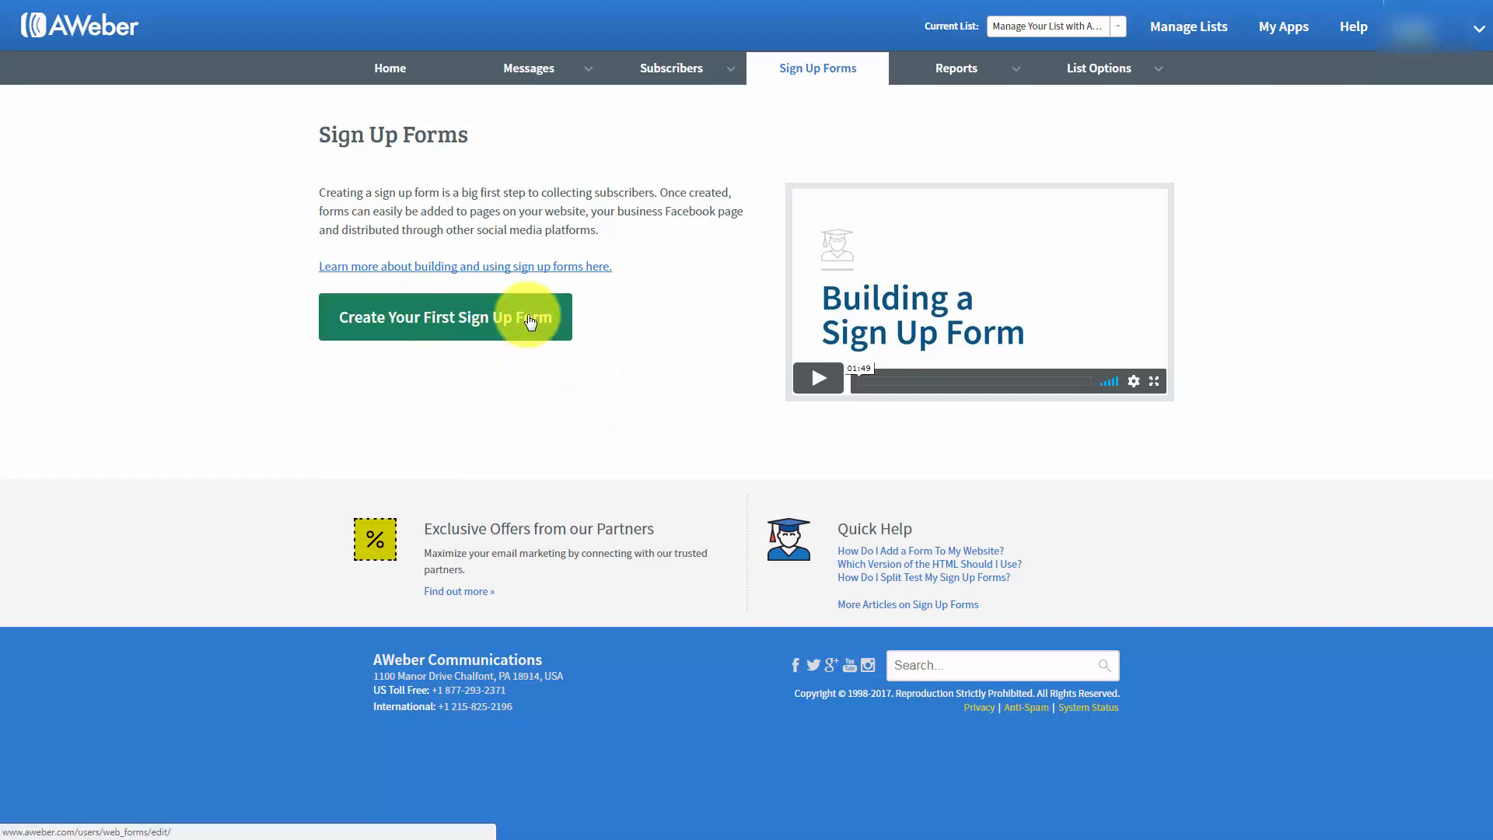
left_click(430, 324)
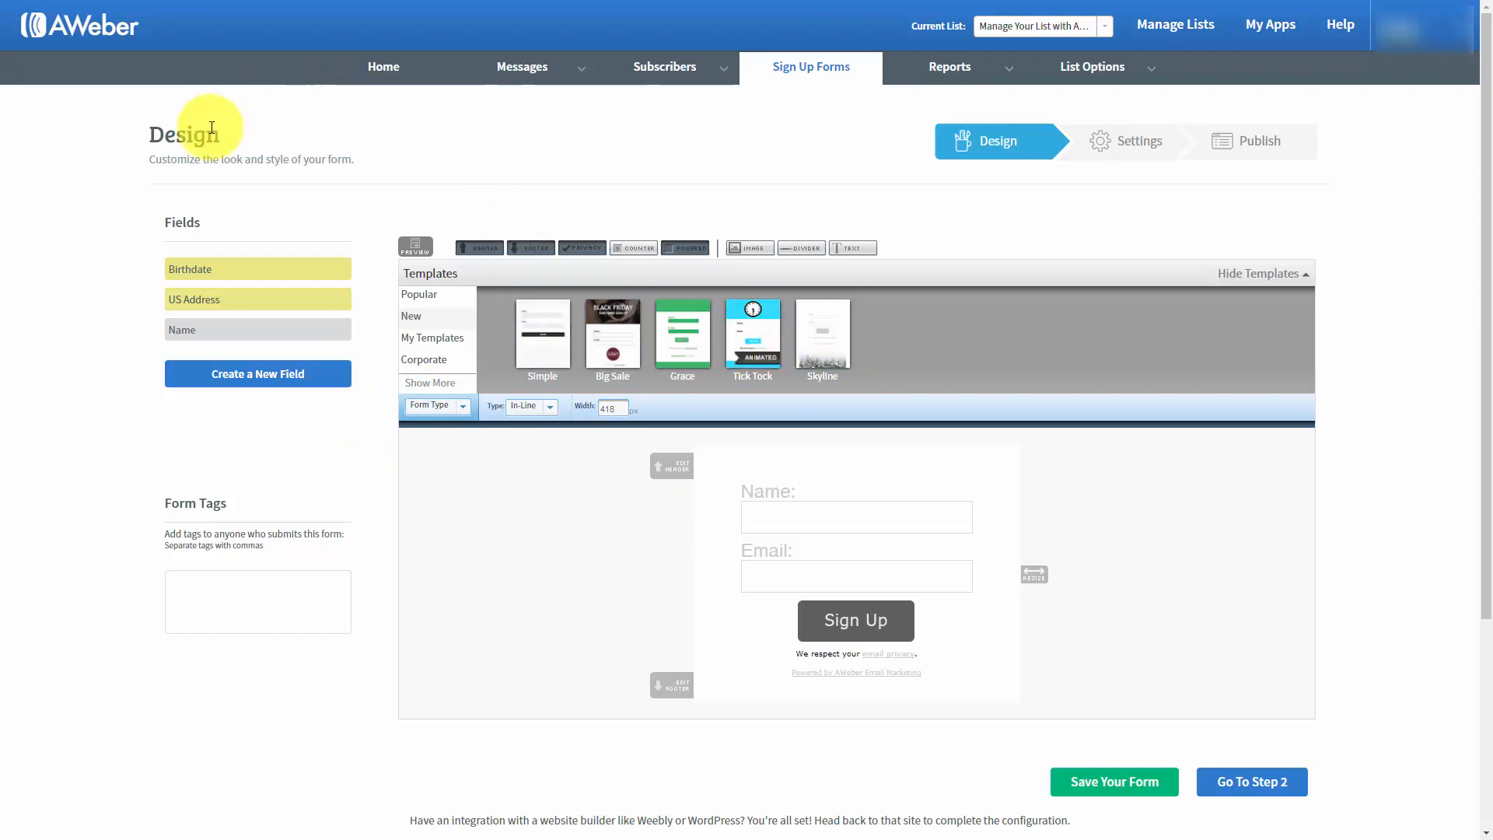
Browse the popular form templates, view the Basic template's details and close them without loading it
left_click(424, 298)
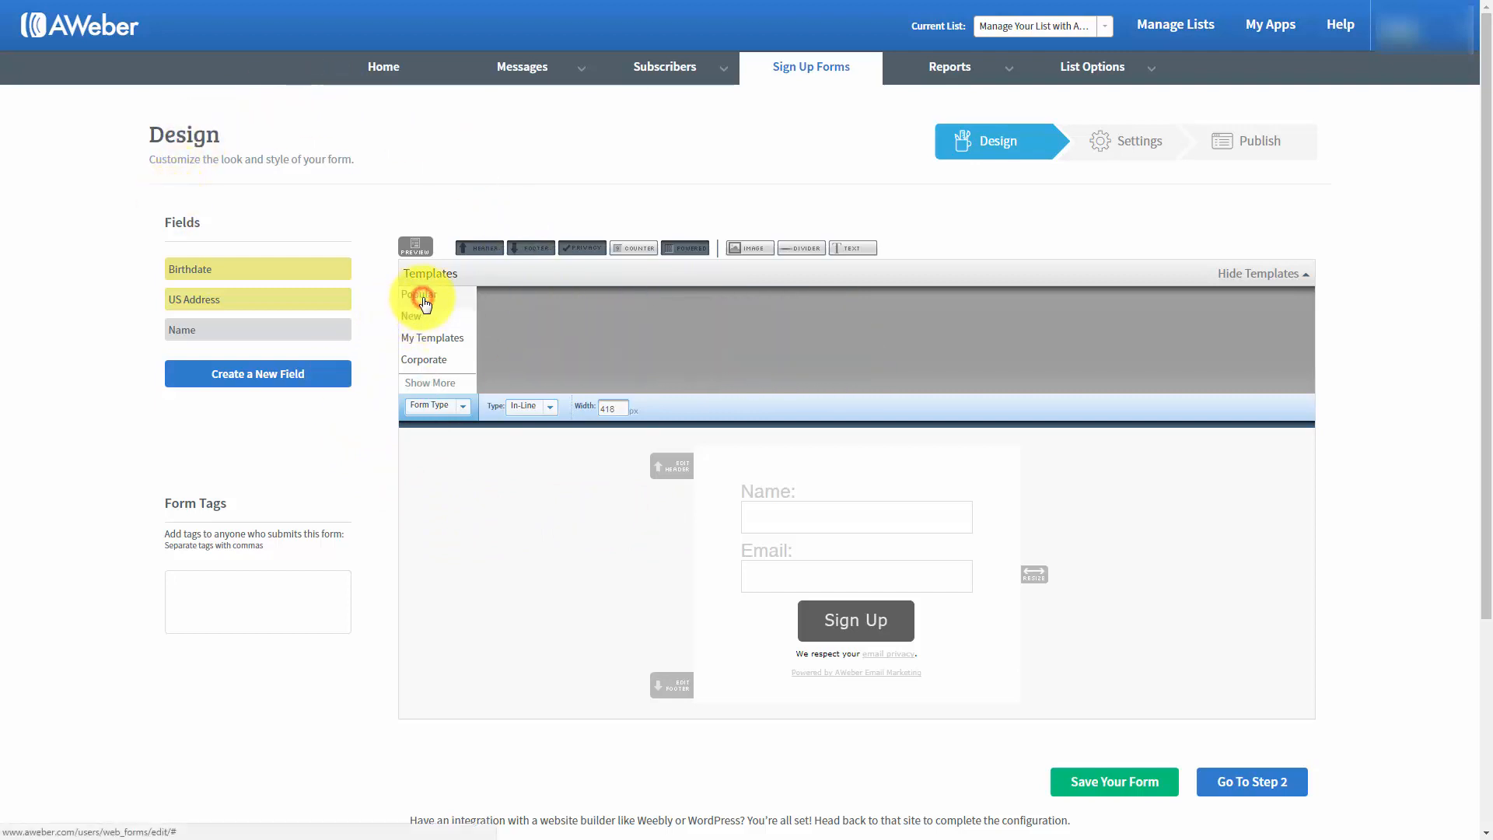
left_click(539, 322)
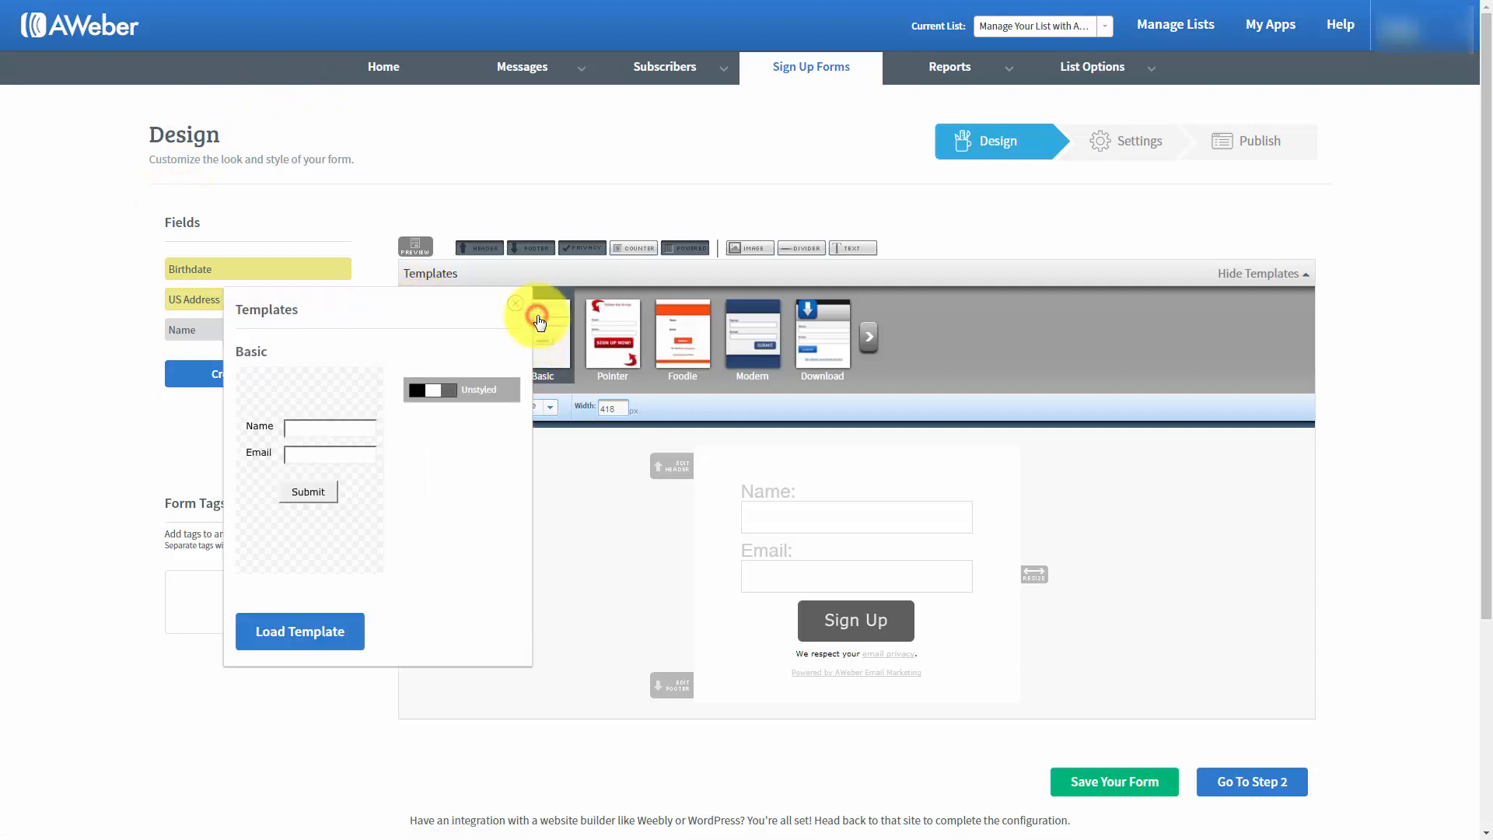
left_click(516, 306)
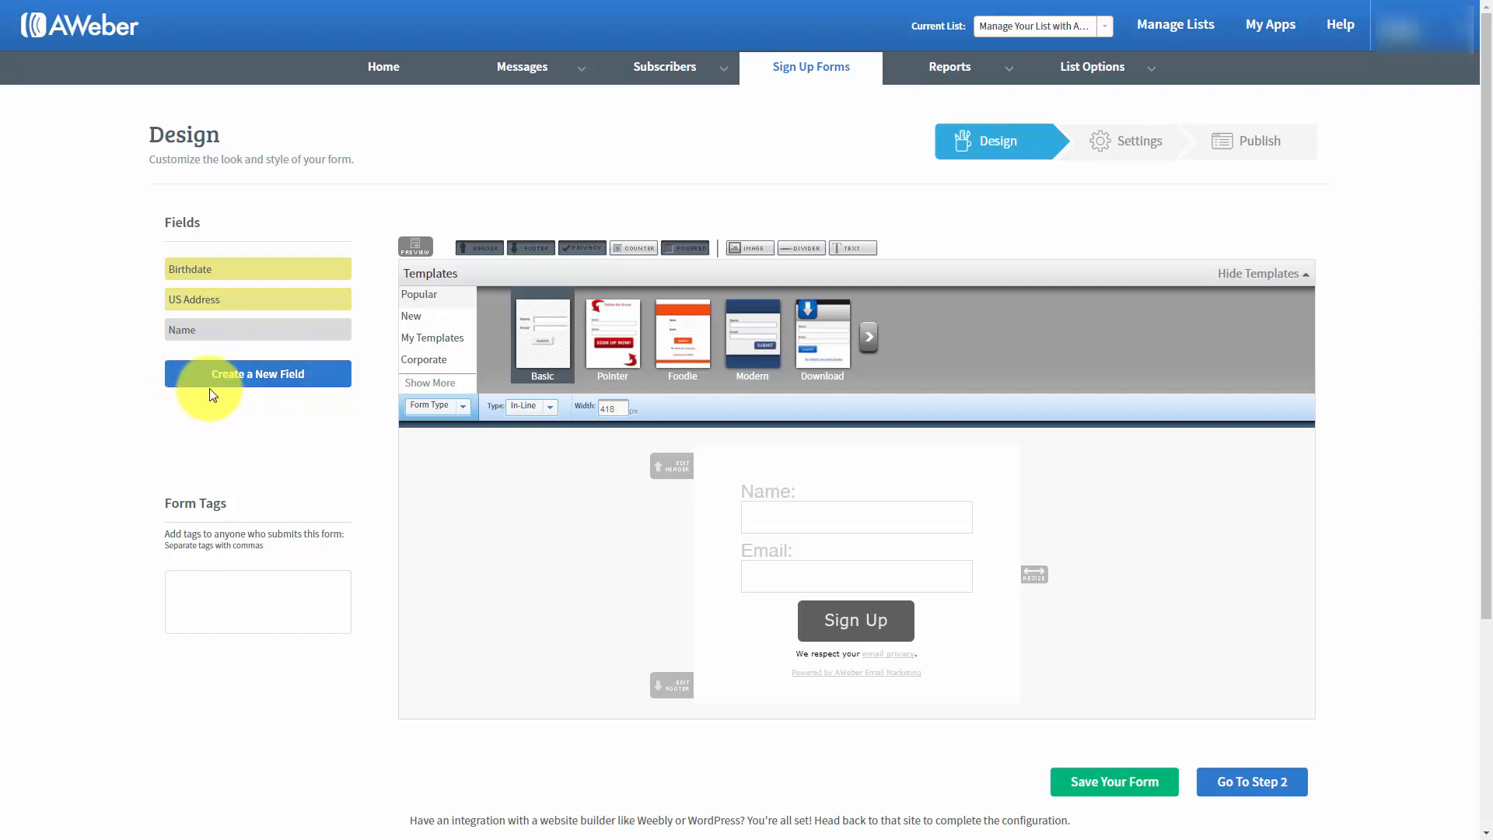
mouse_move(1145, 80)
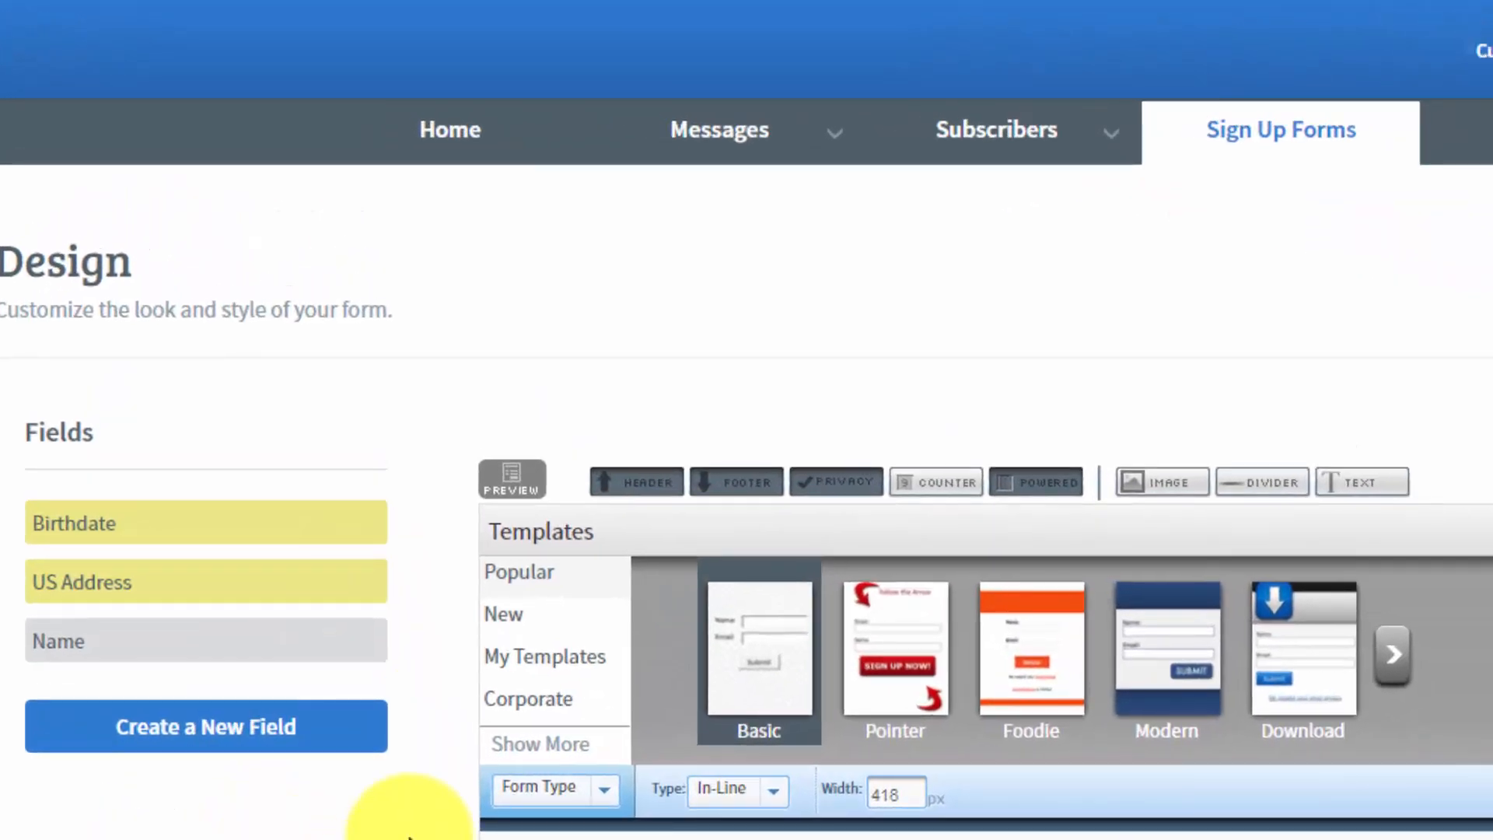
left_click(513, 484)
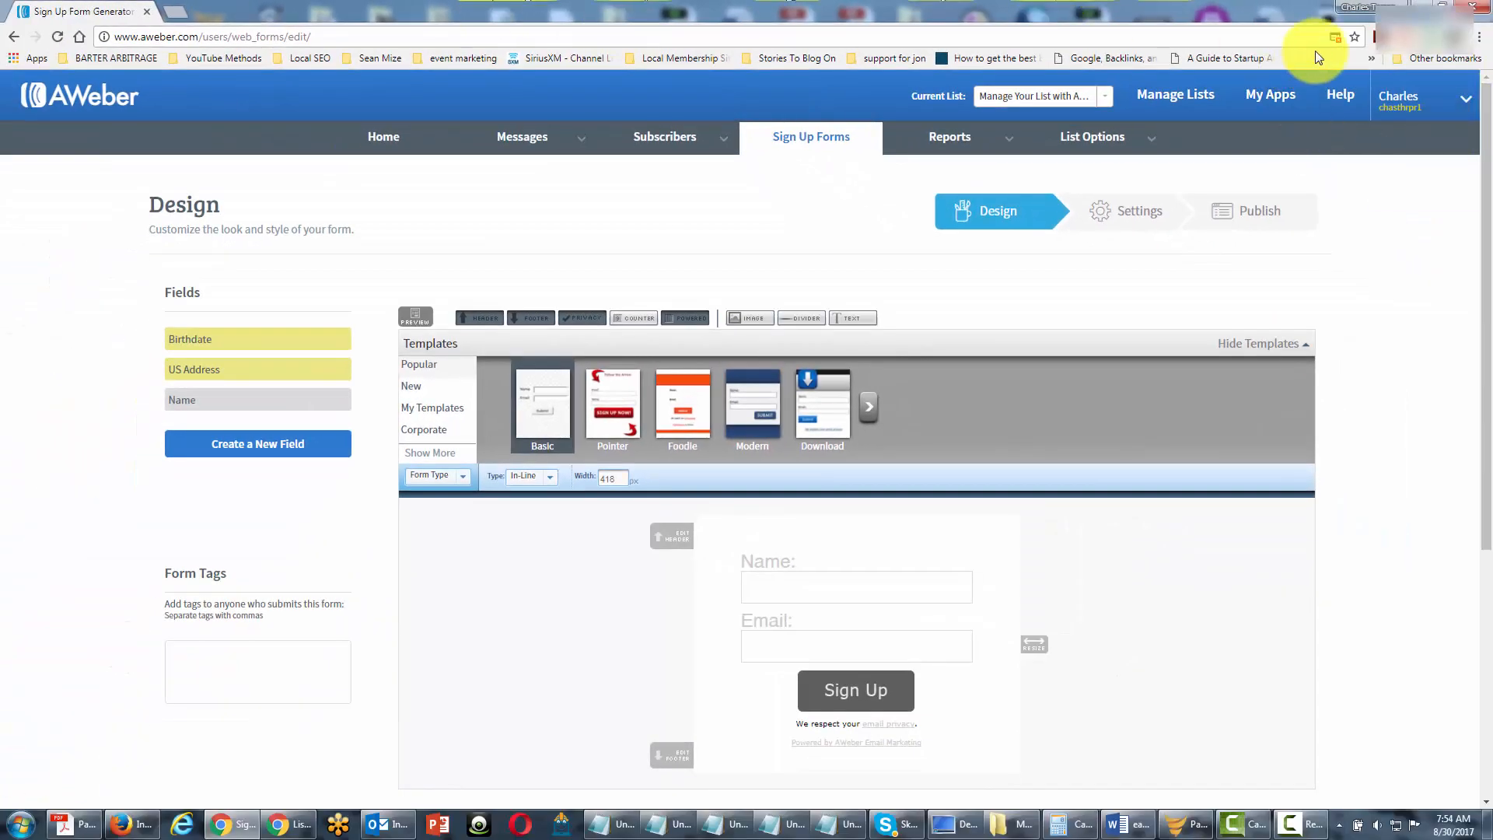
left_click(1335, 37)
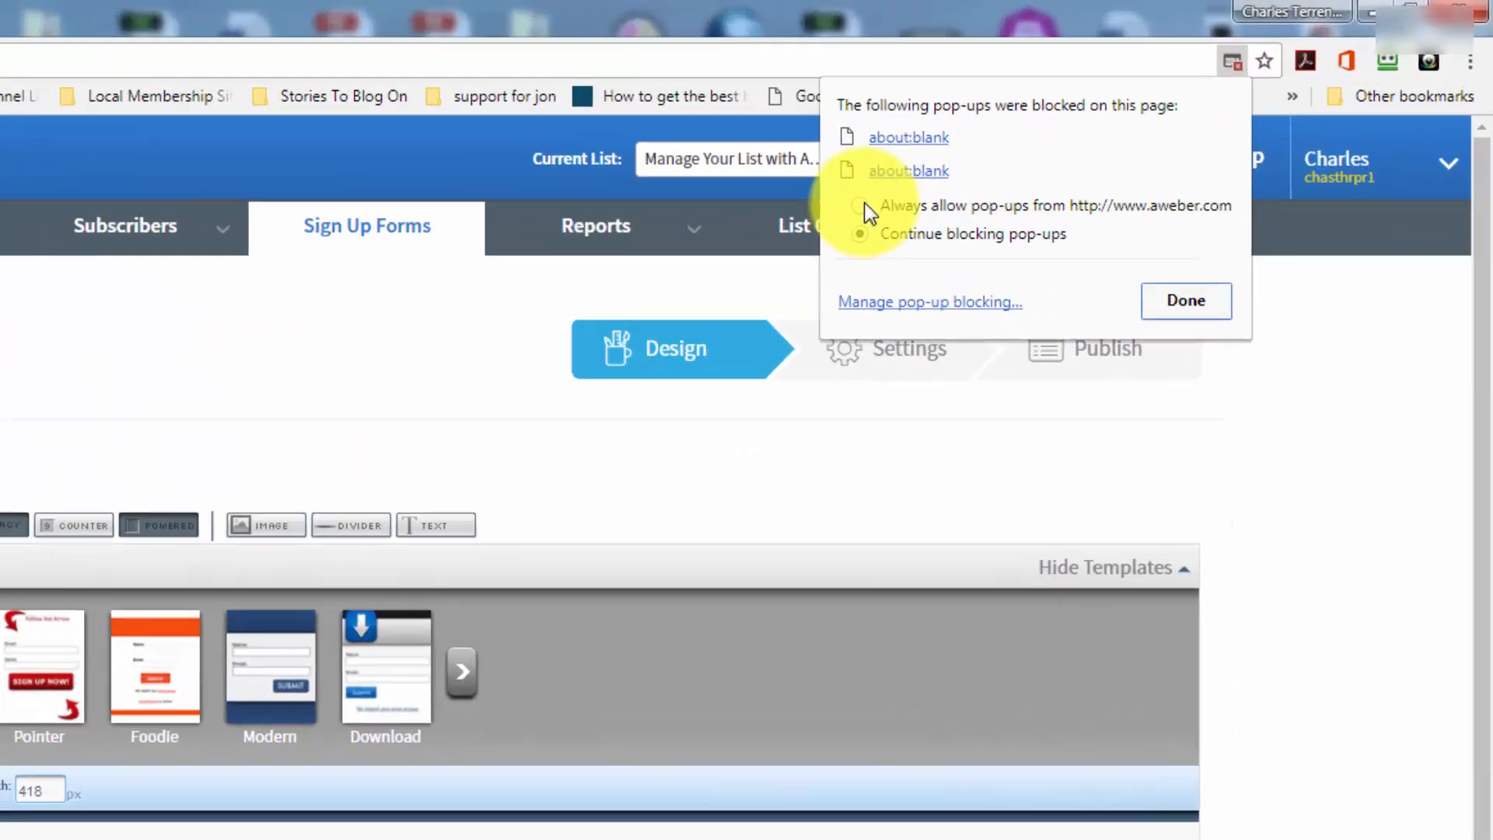
left_click(1111, 124)
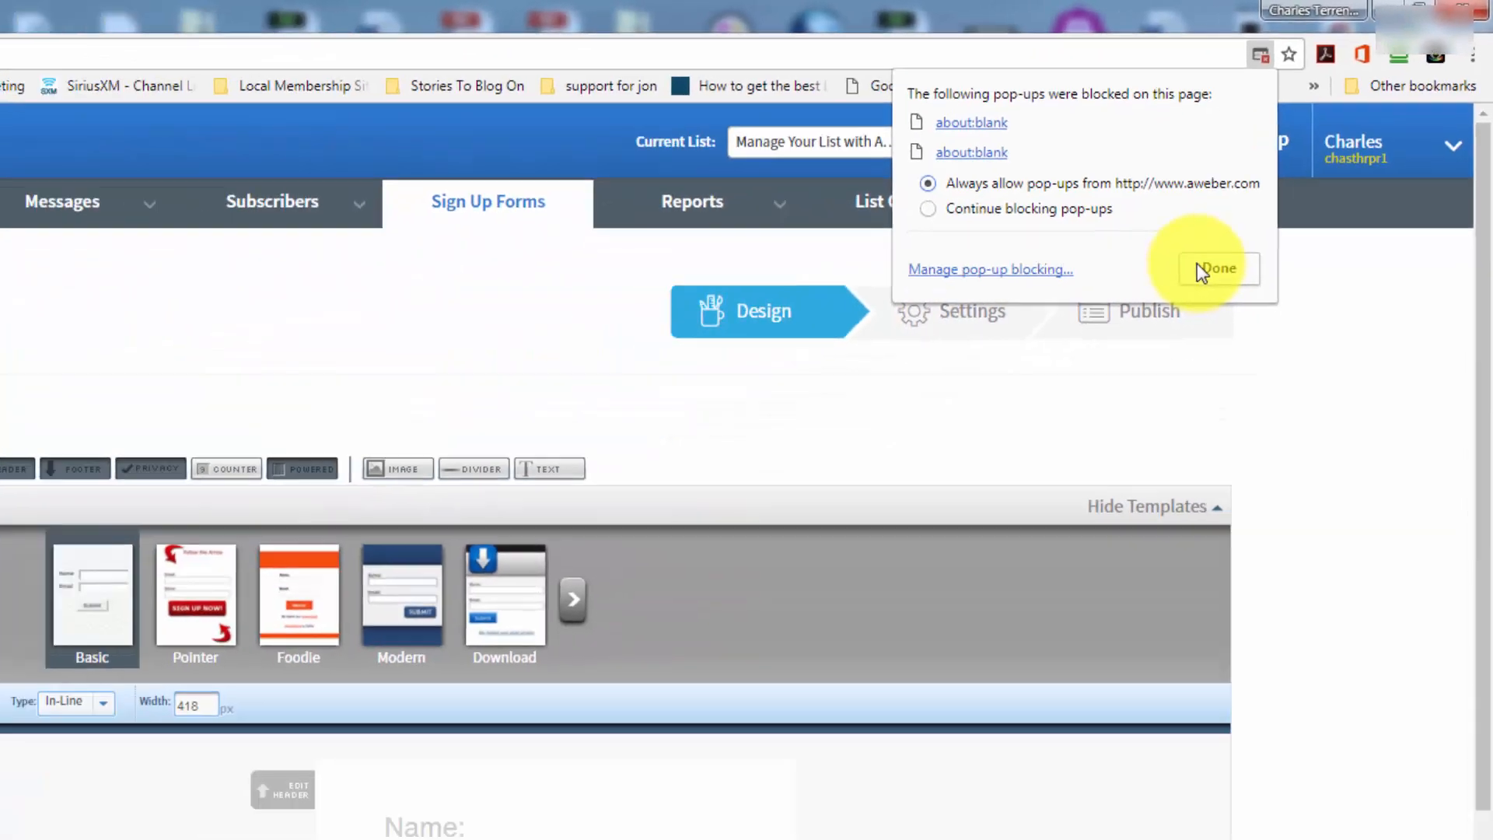
left_click(940, 505)
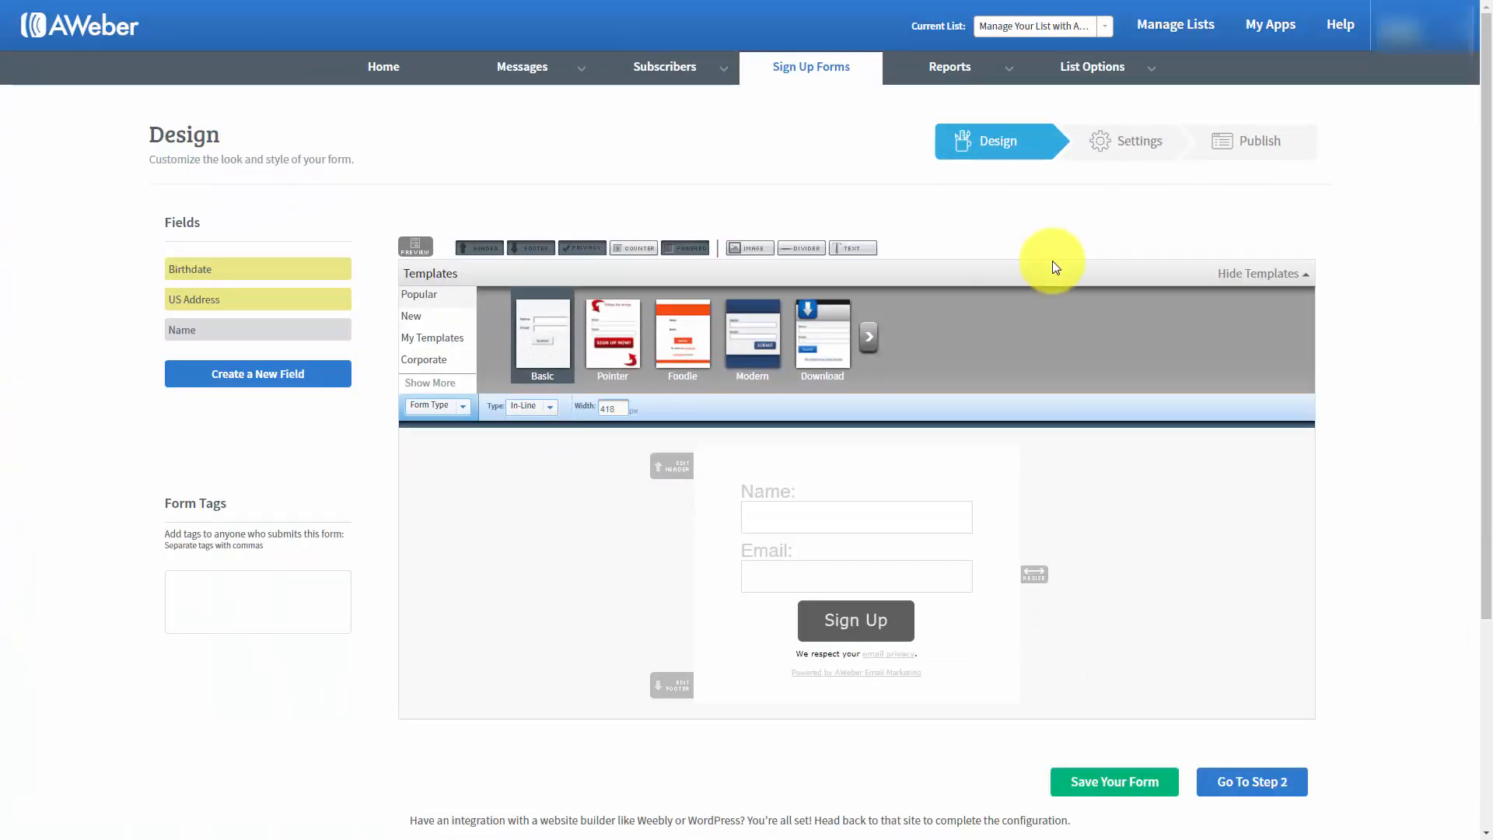
Preview the sign up form in a separate window and dismiss the pop-up notice
left_click(417, 249)
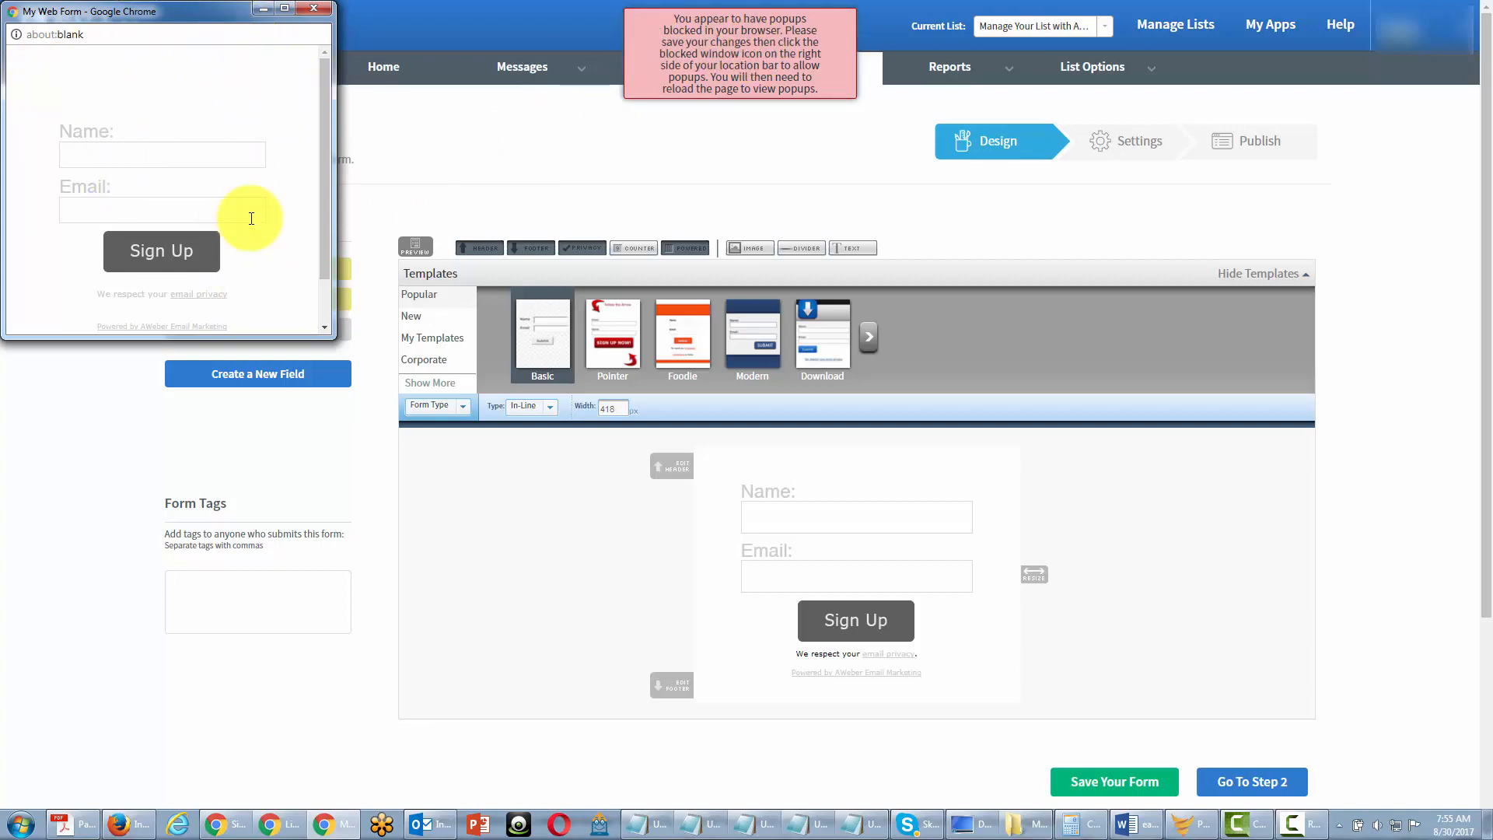
left_click(766, 49)
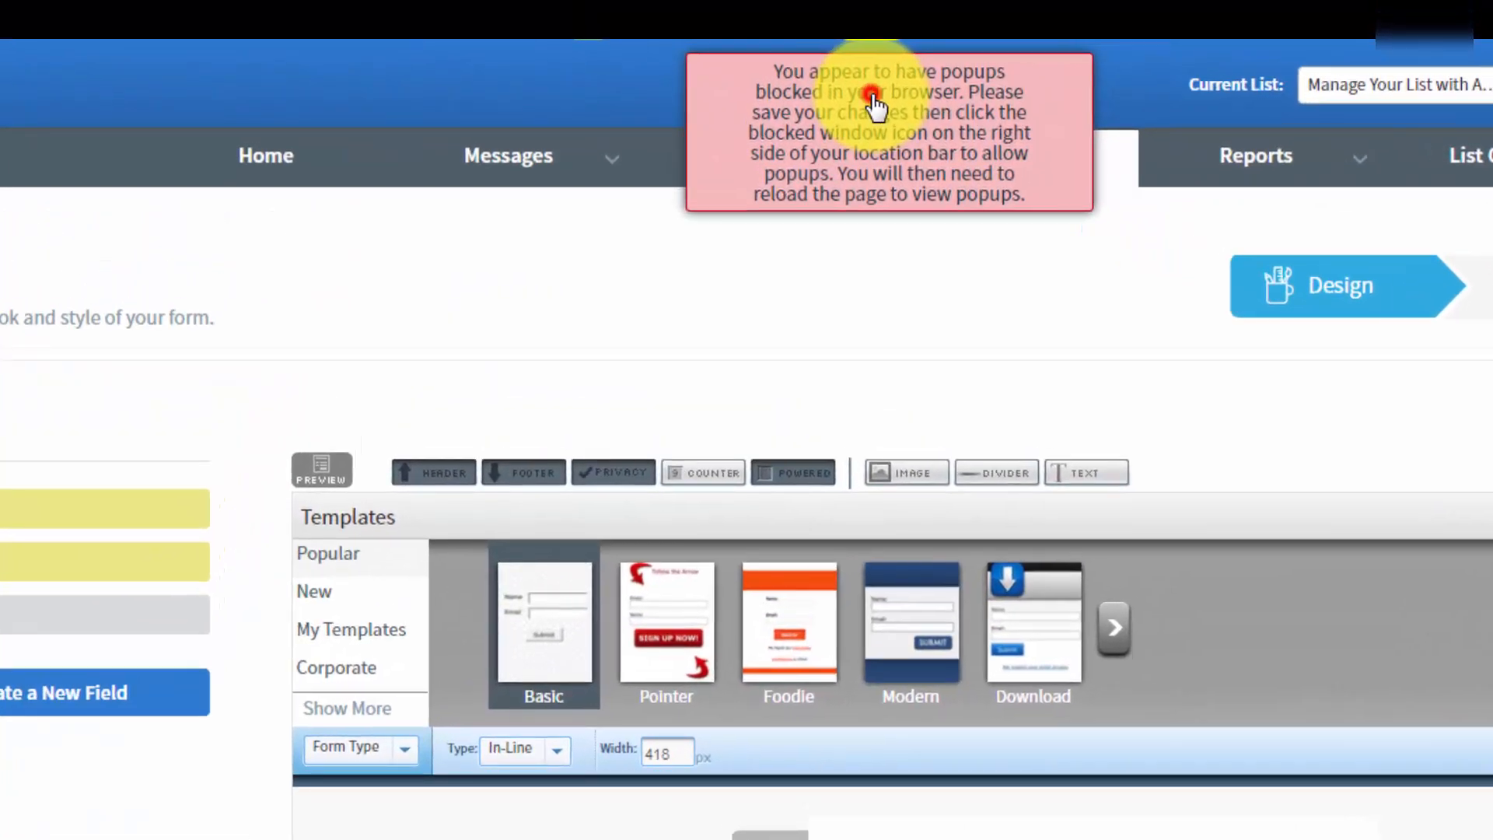
left_click(873, 101)
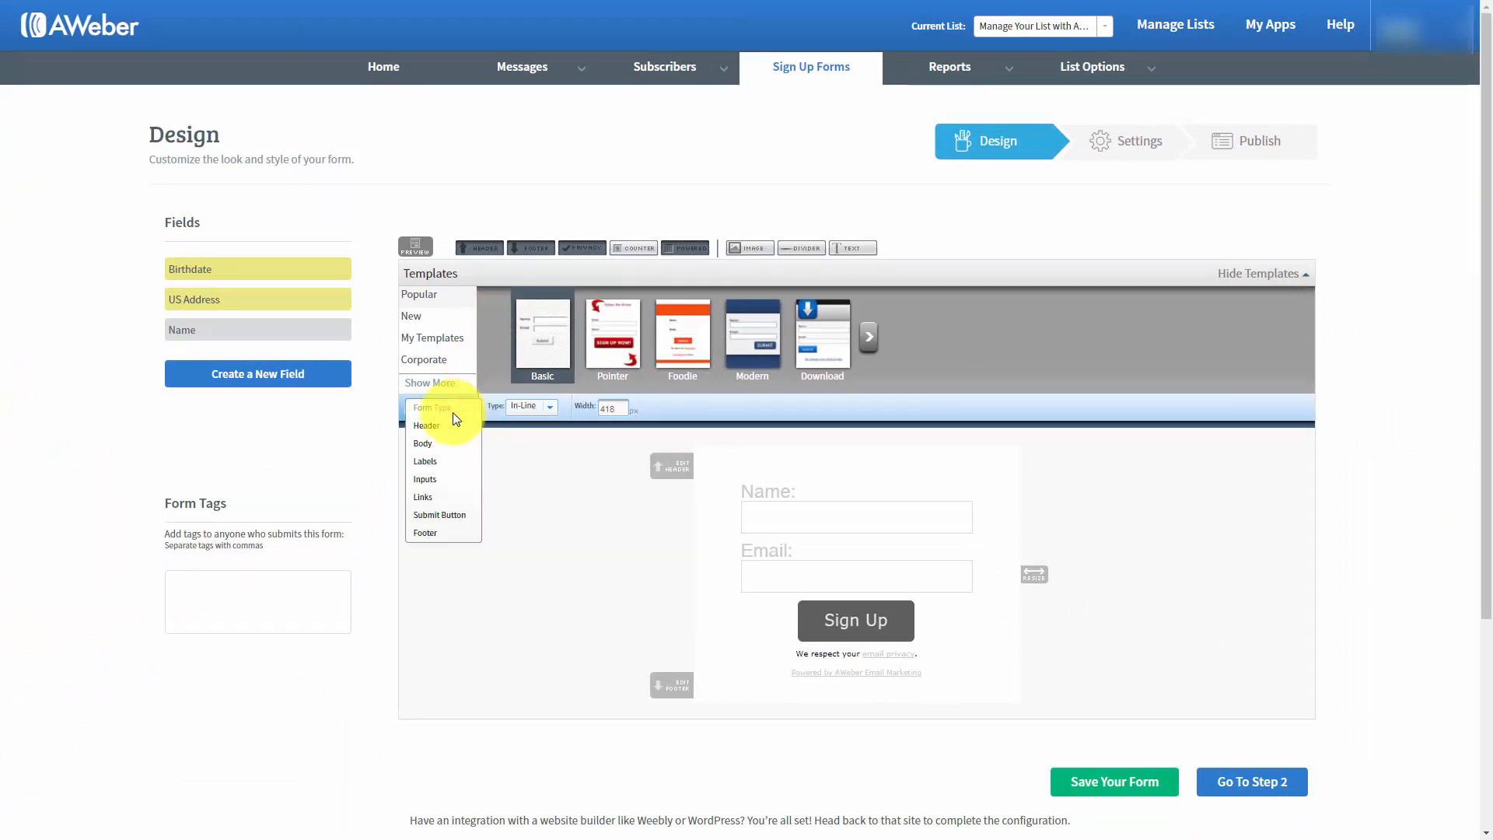
Review the styling options for the form's header, body and labels, including the header's advanced options
left_click(434, 430)
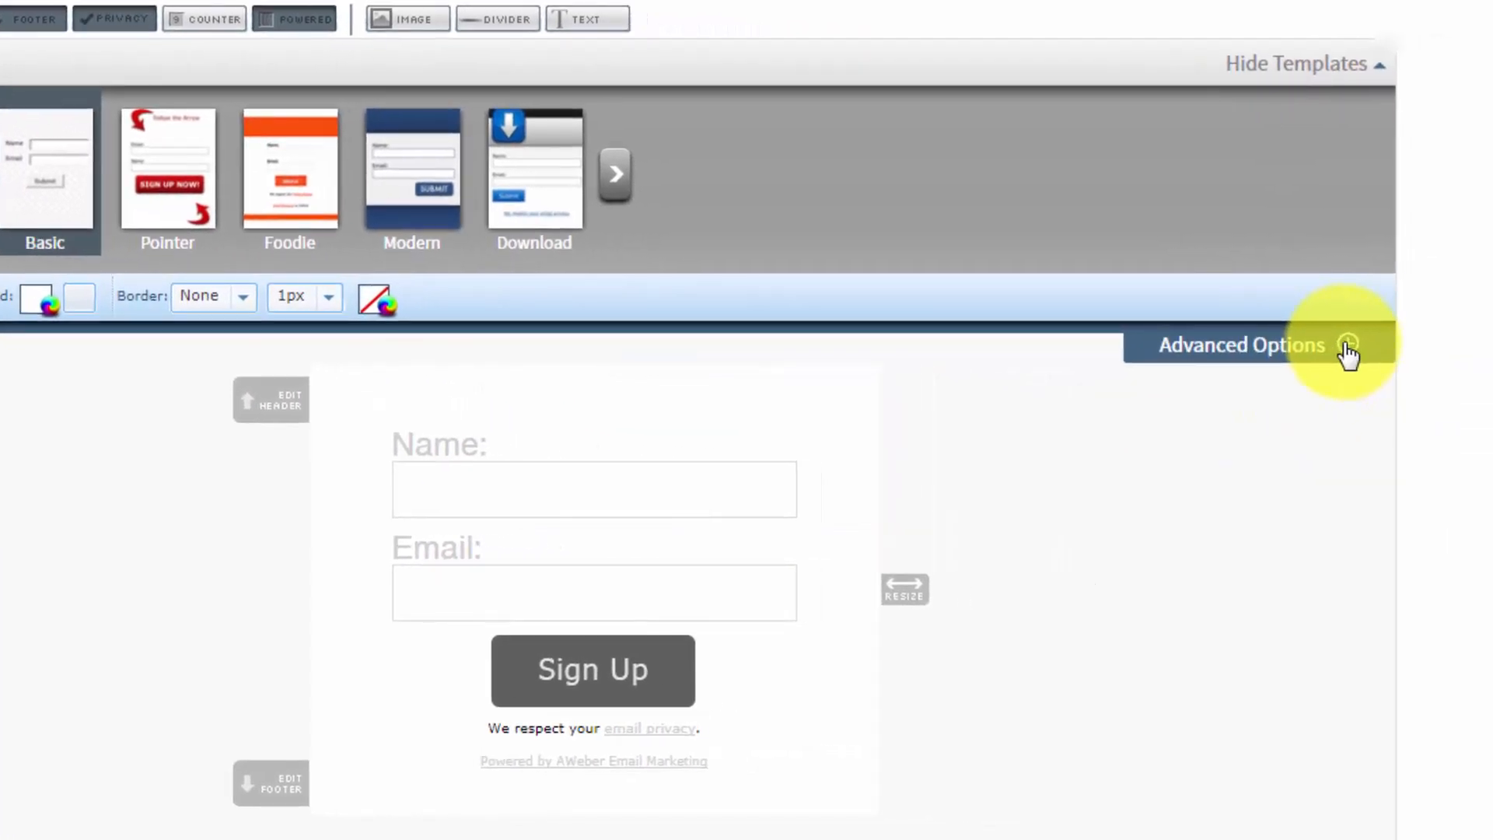
left_click(1347, 346)
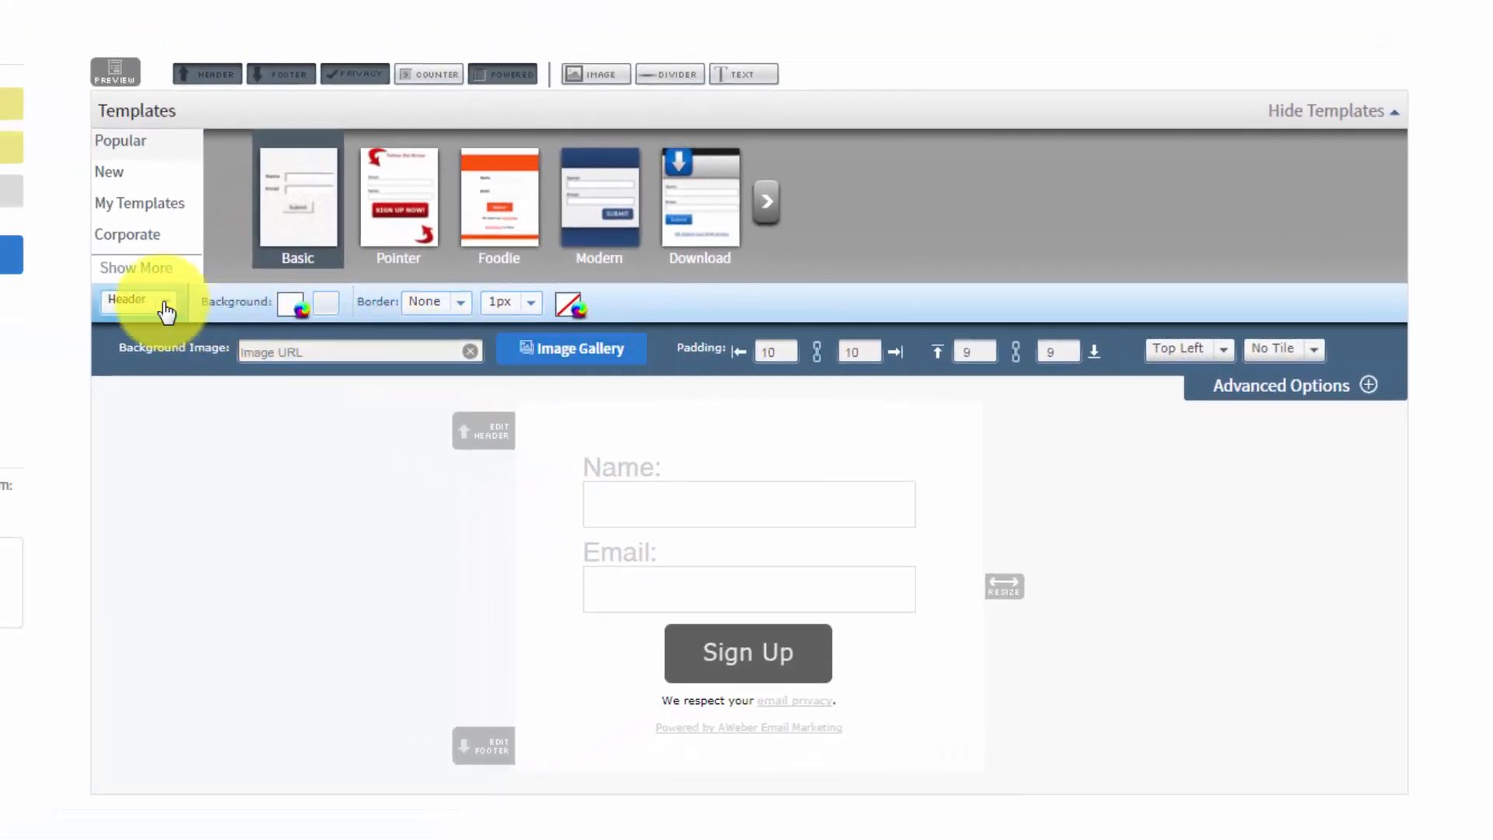
left_click(166, 311)
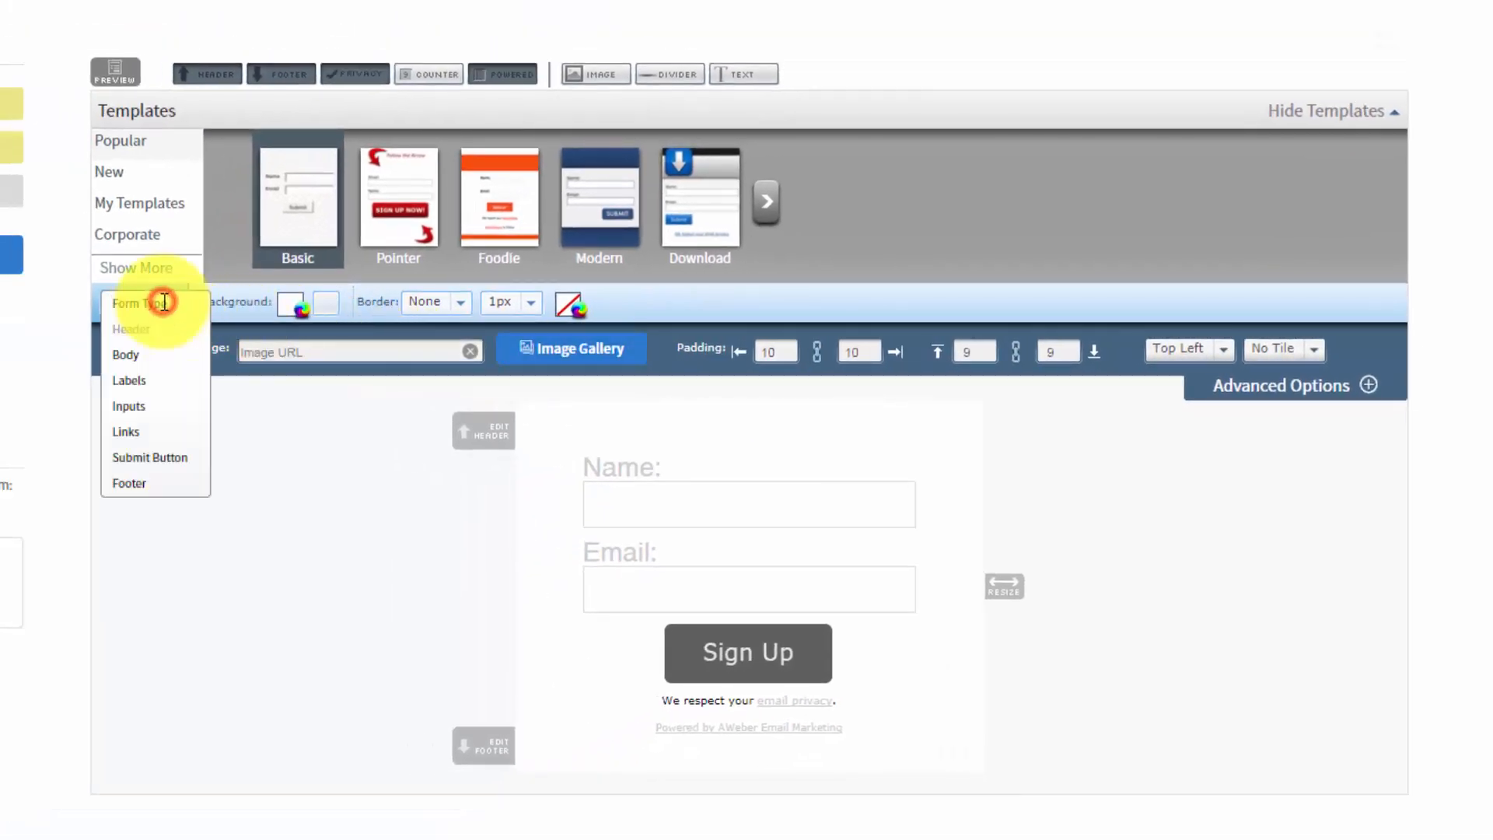
left_click(124, 356)
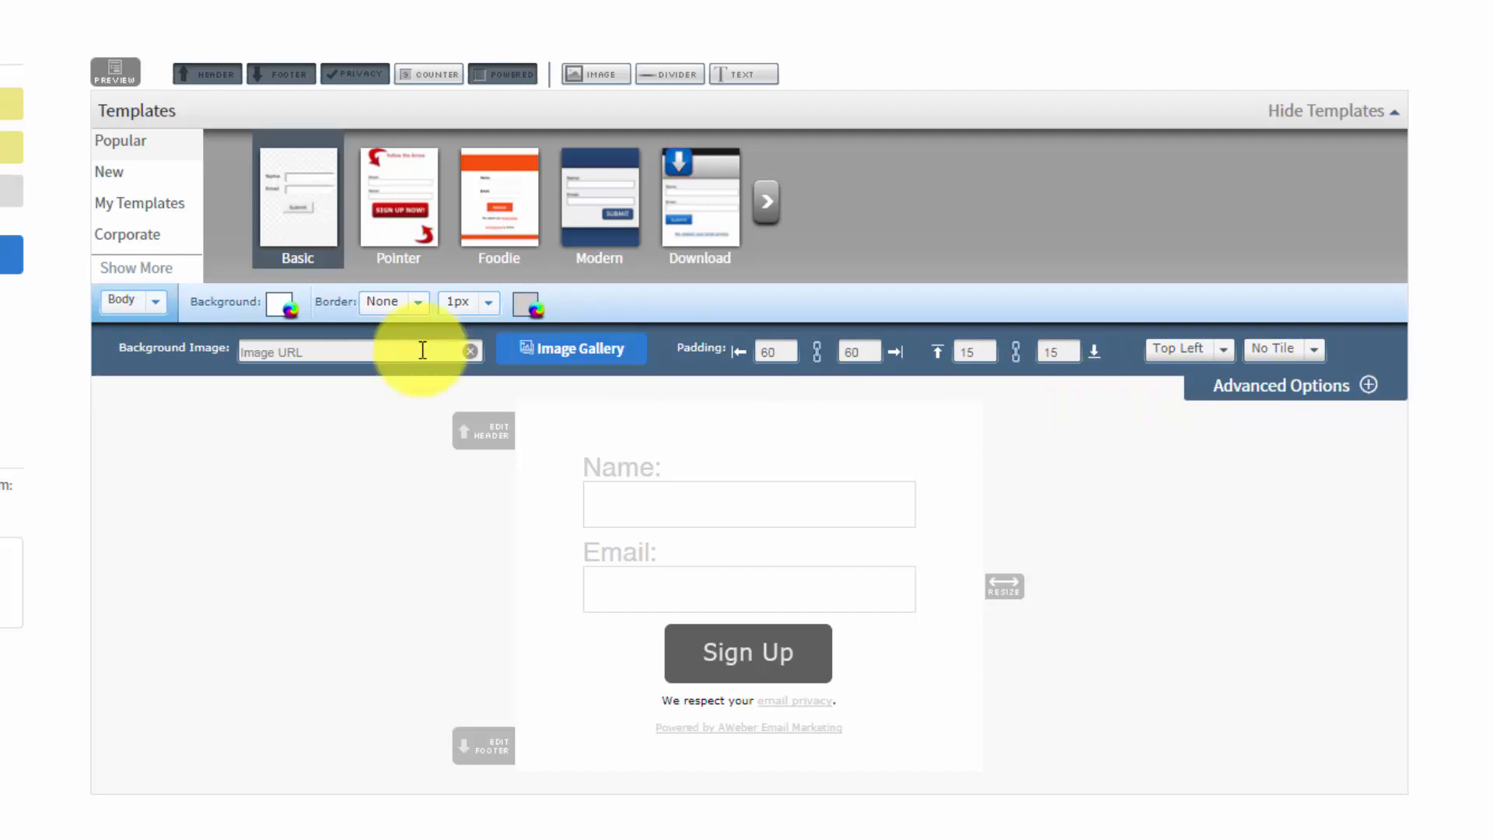
left_click(156, 305)
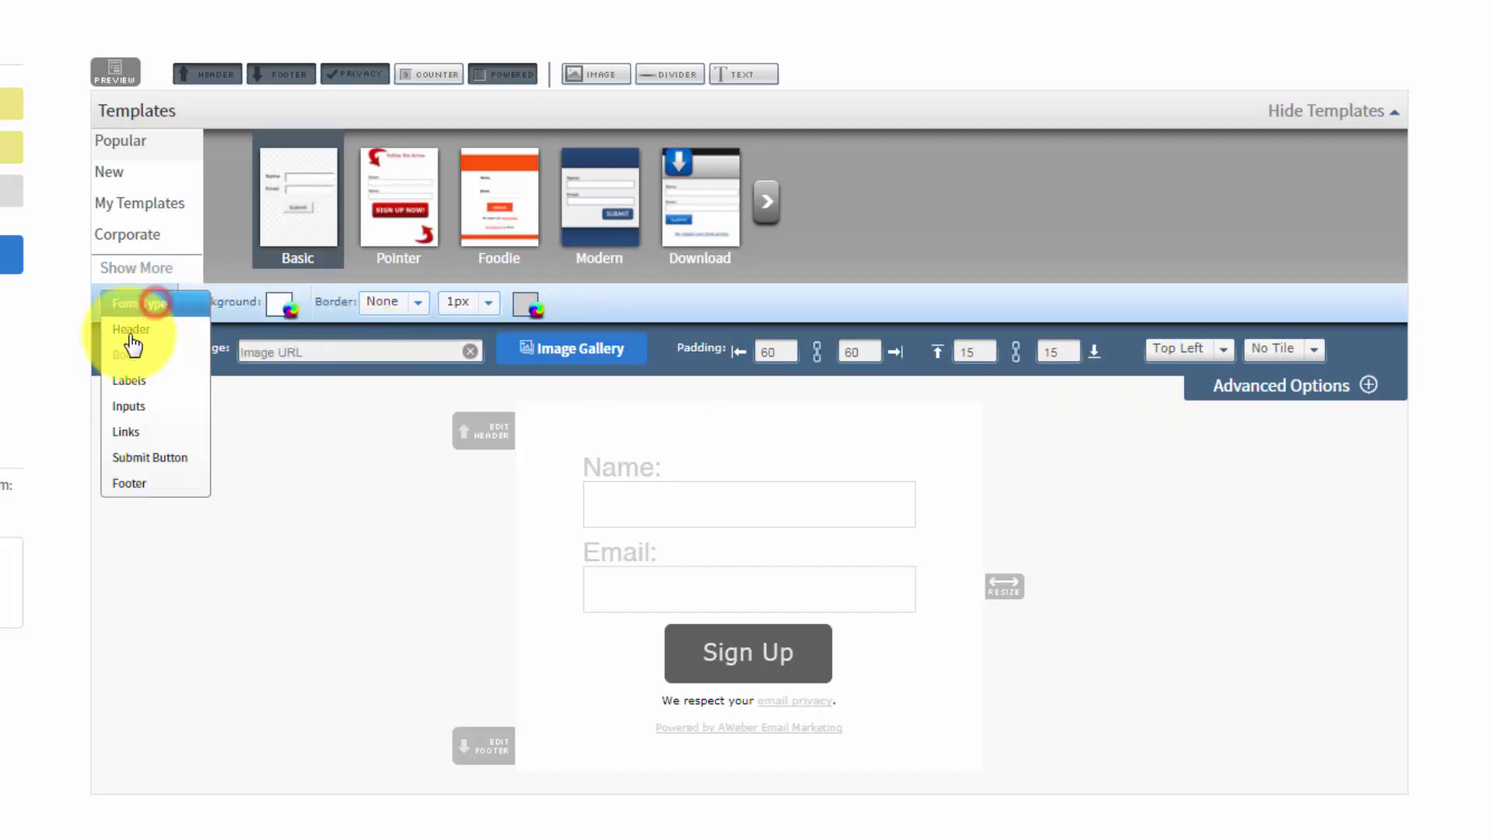
left_click(122, 381)
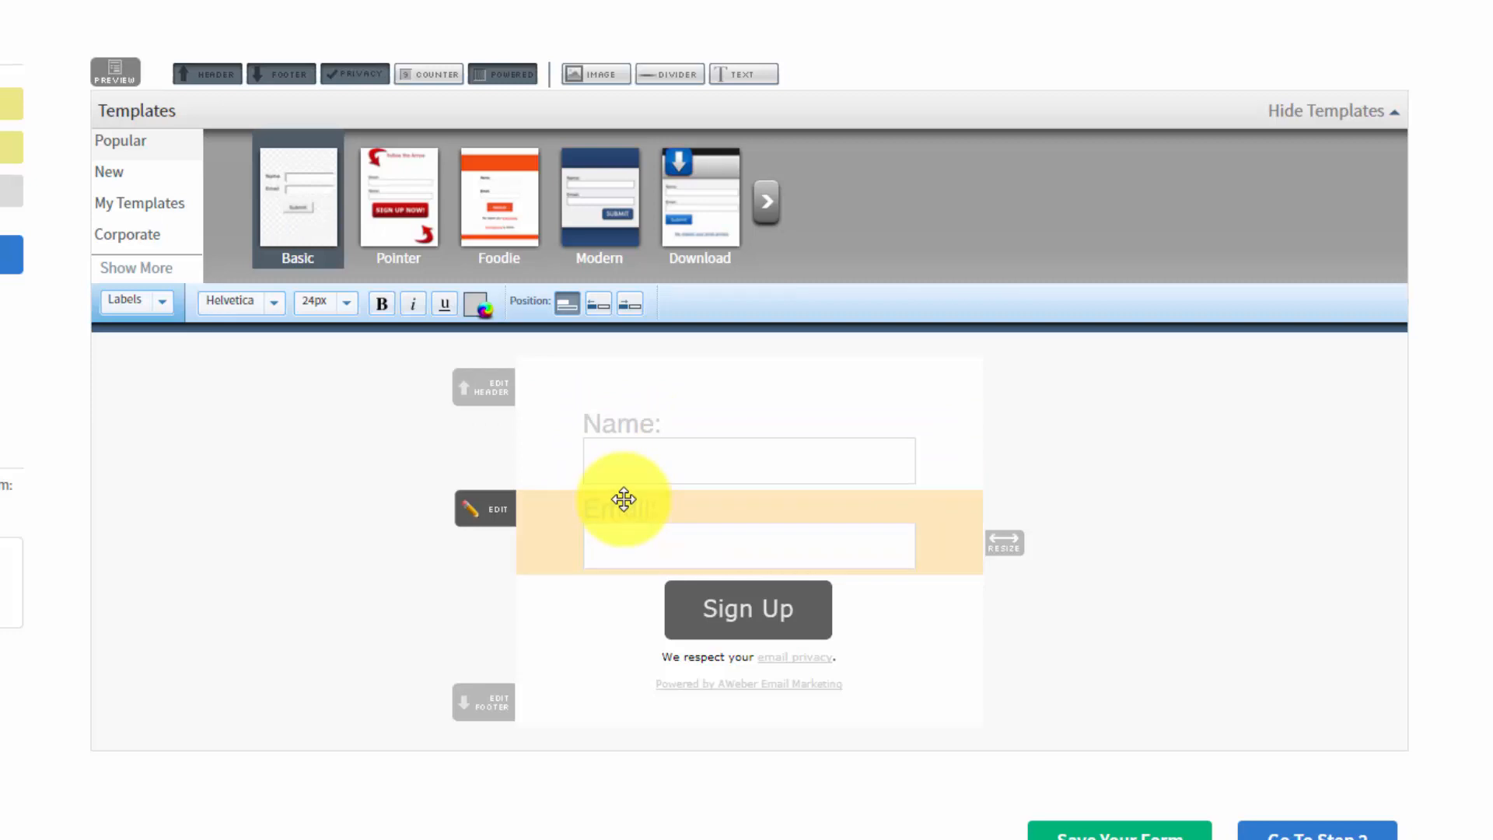
Review the styling options for the form's inputs and links, including the advanced options for inputs
left_click(161, 305)
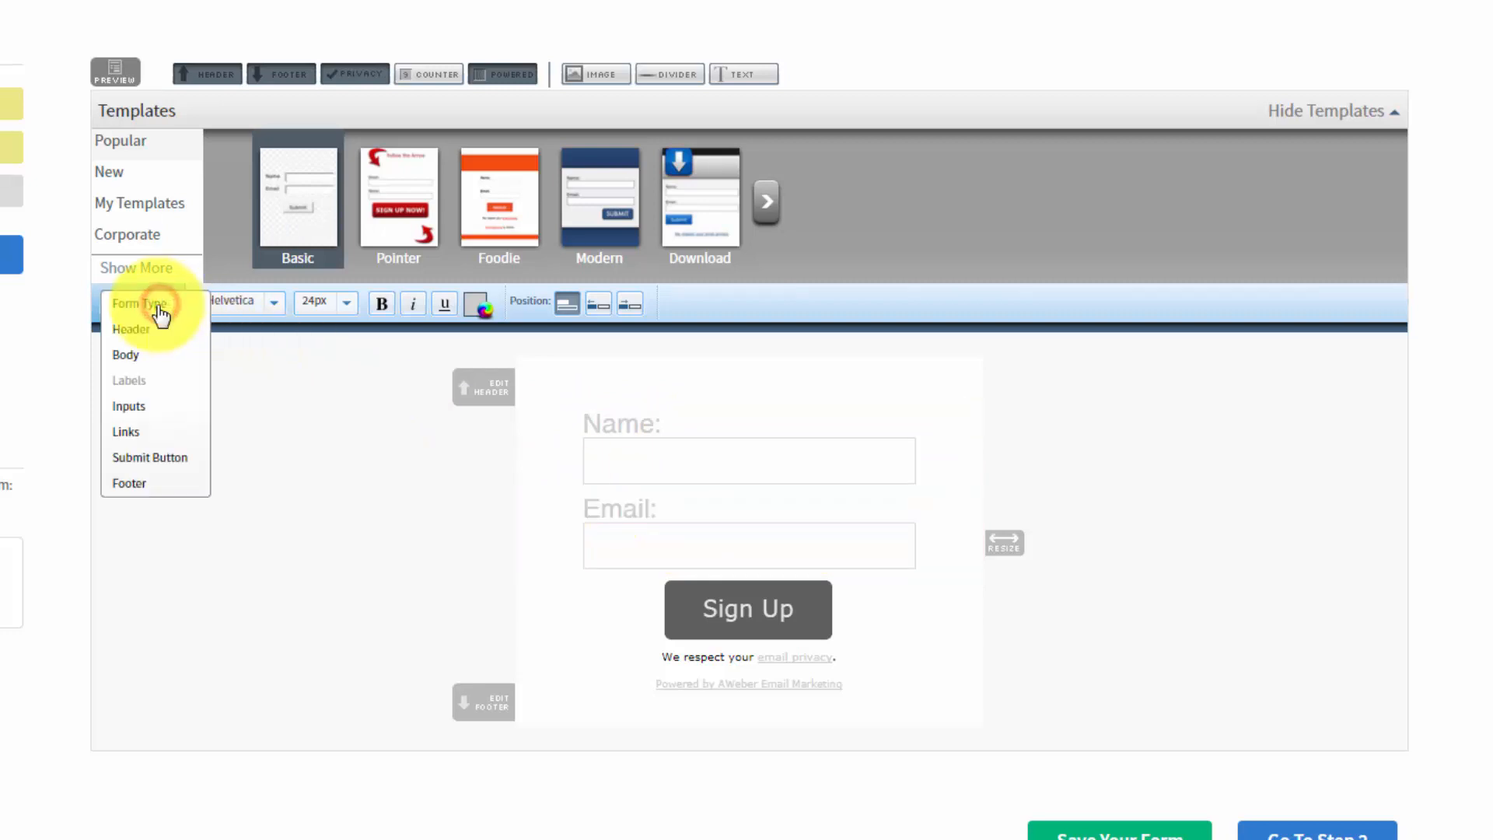
left_click(136, 407)
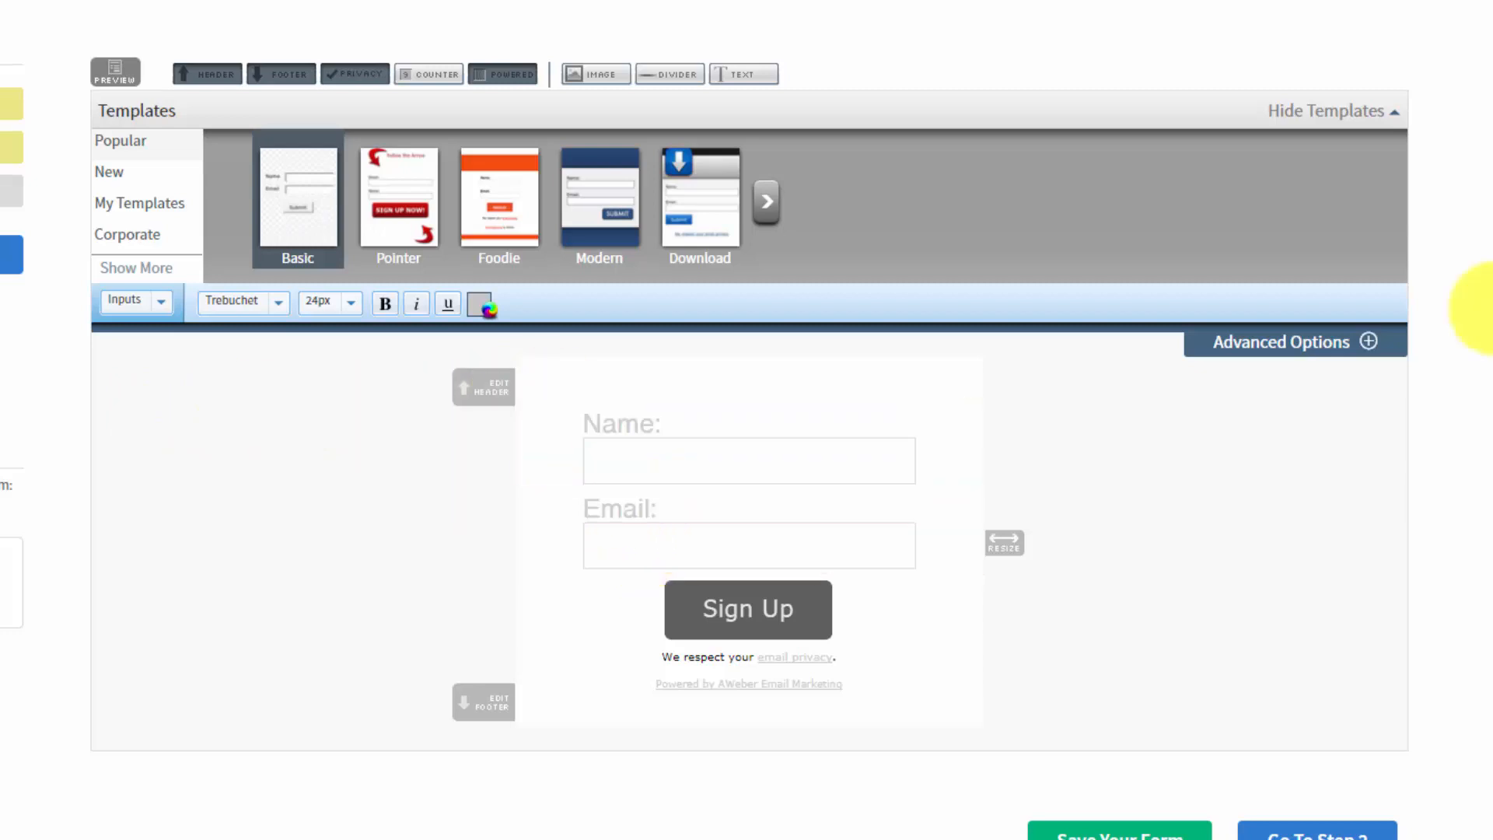
left_click(1362, 344)
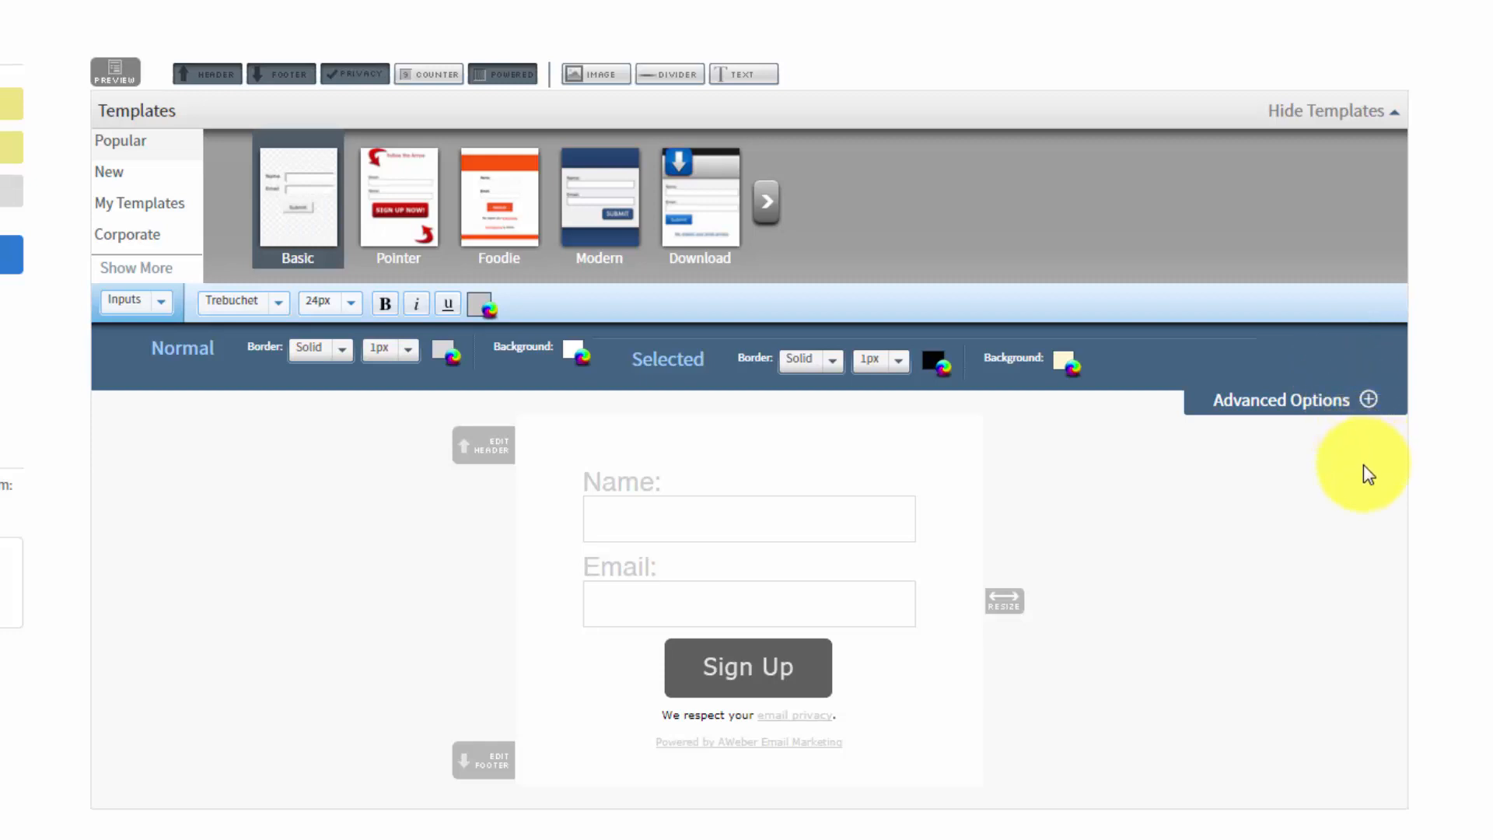
left_click(162, 305)
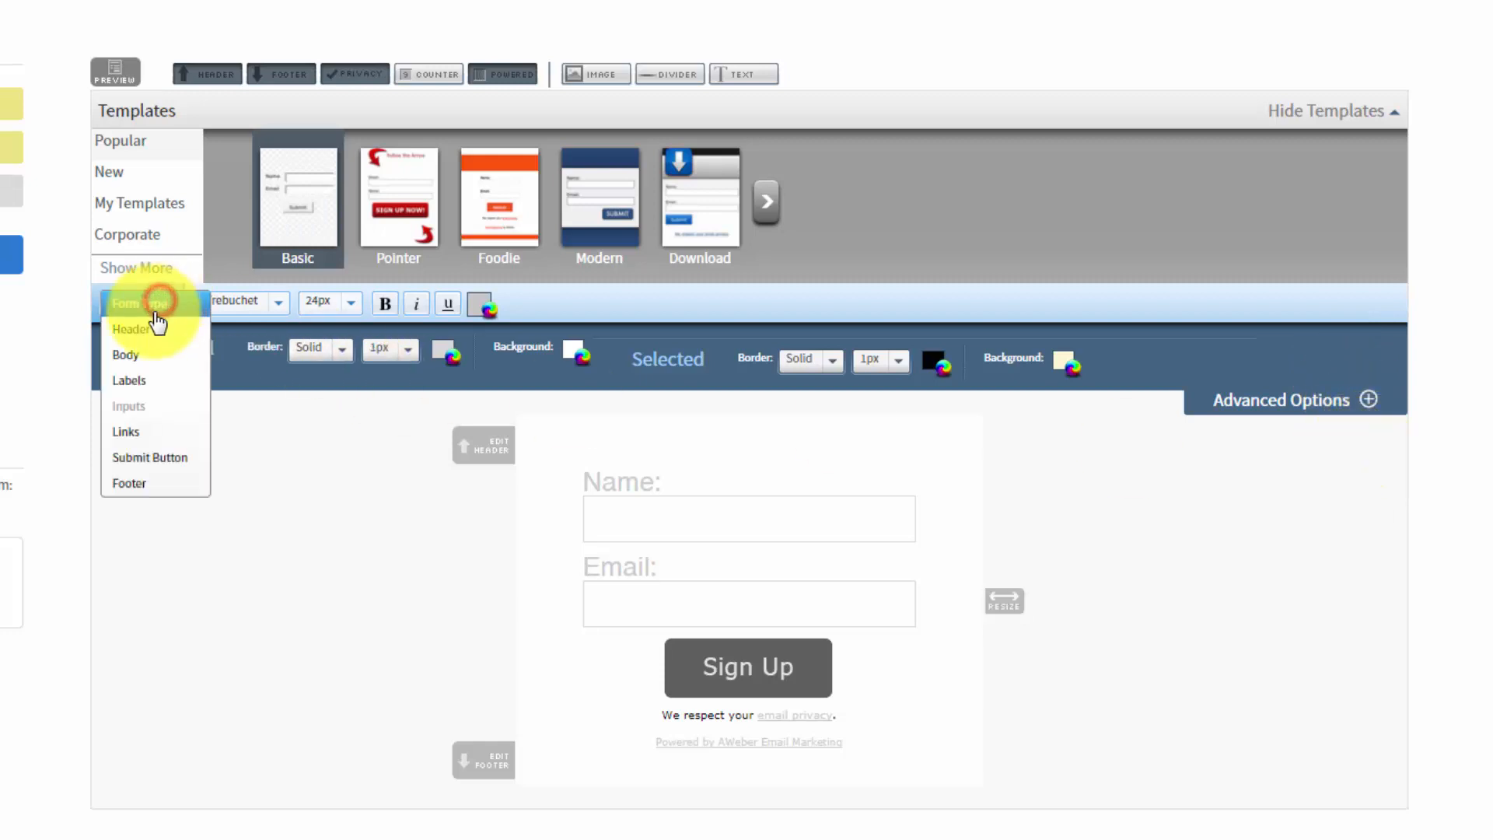
left_click(128, 435)
Review the submit button's position and advanced button image options, as well as the footer's styling options
left_click(152, 307)
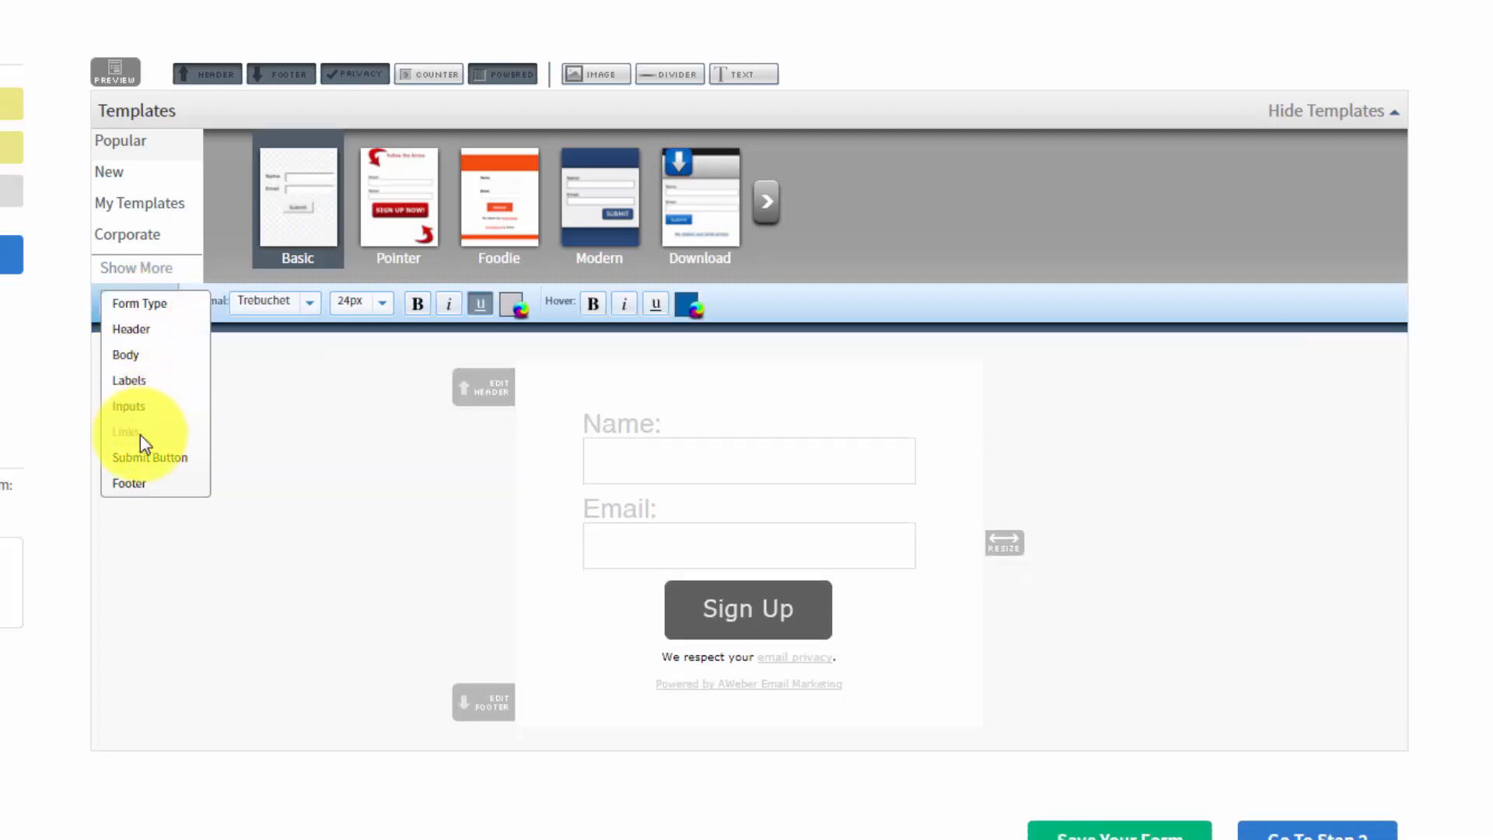
left_click(144, 460)
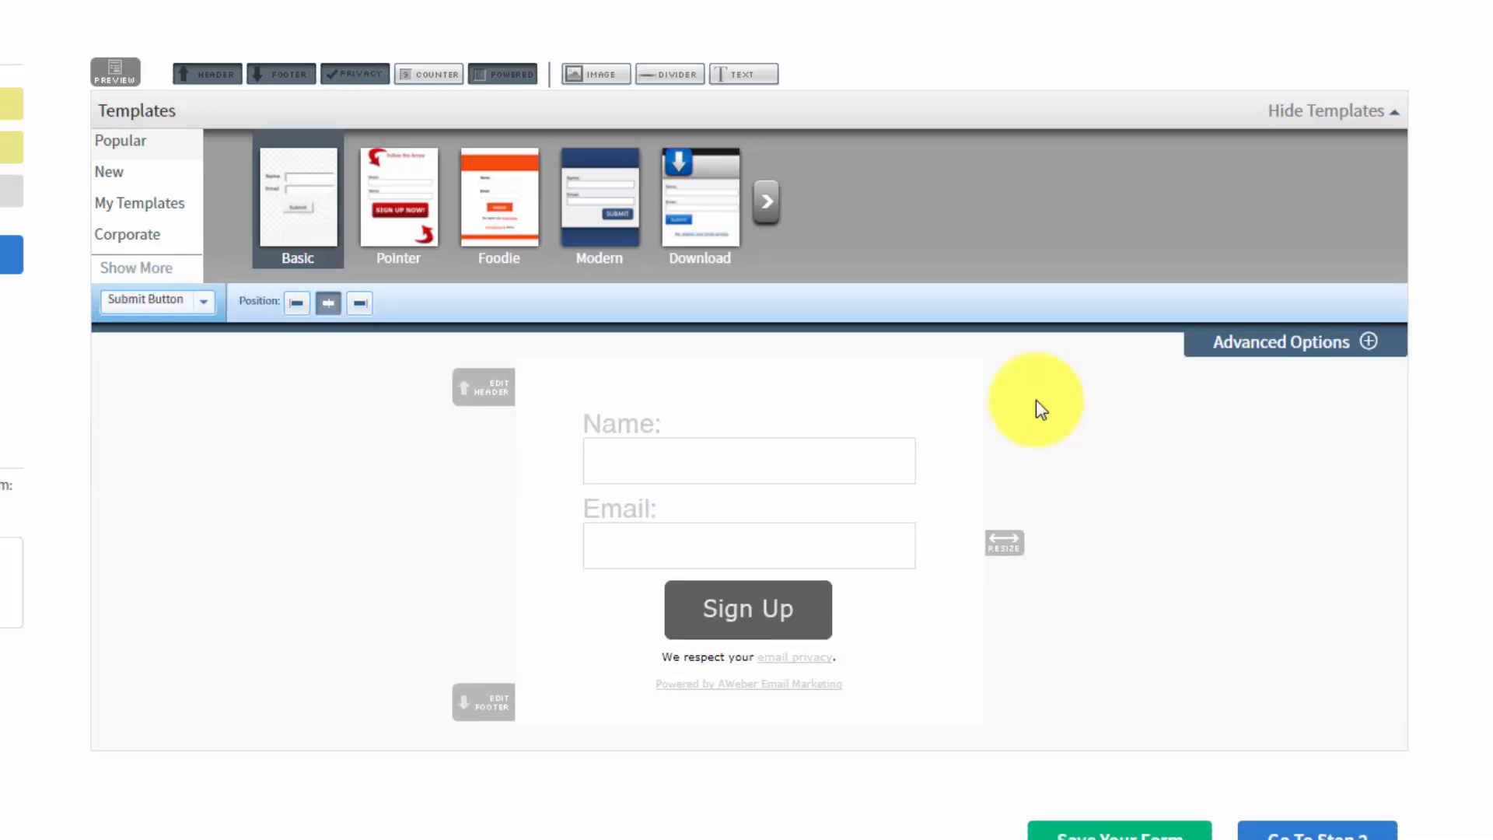
left_click(1366, 343)
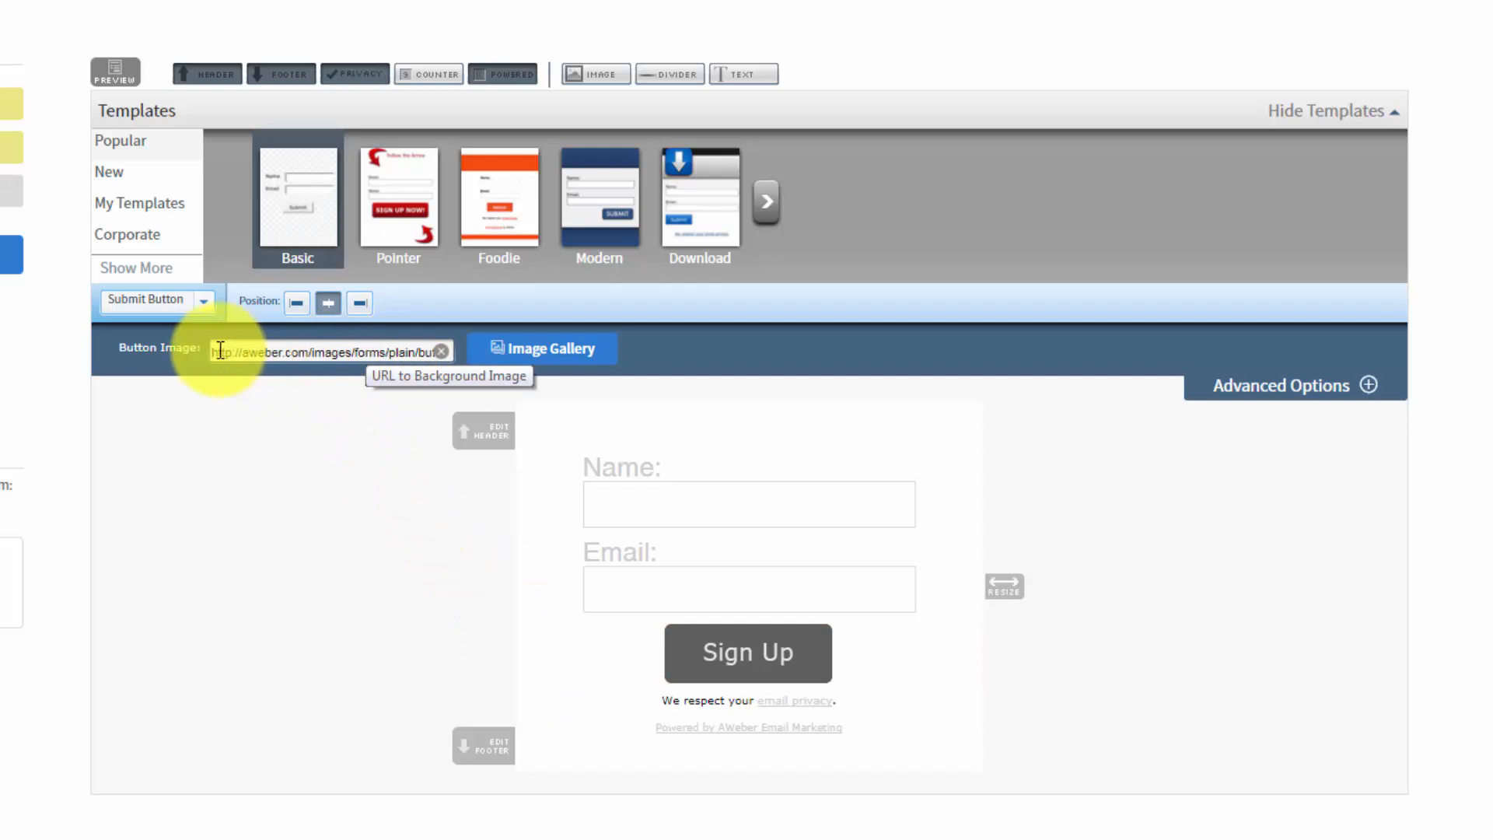
left_click_drag(217, 351, 417, 350)
left_click(203, 300)
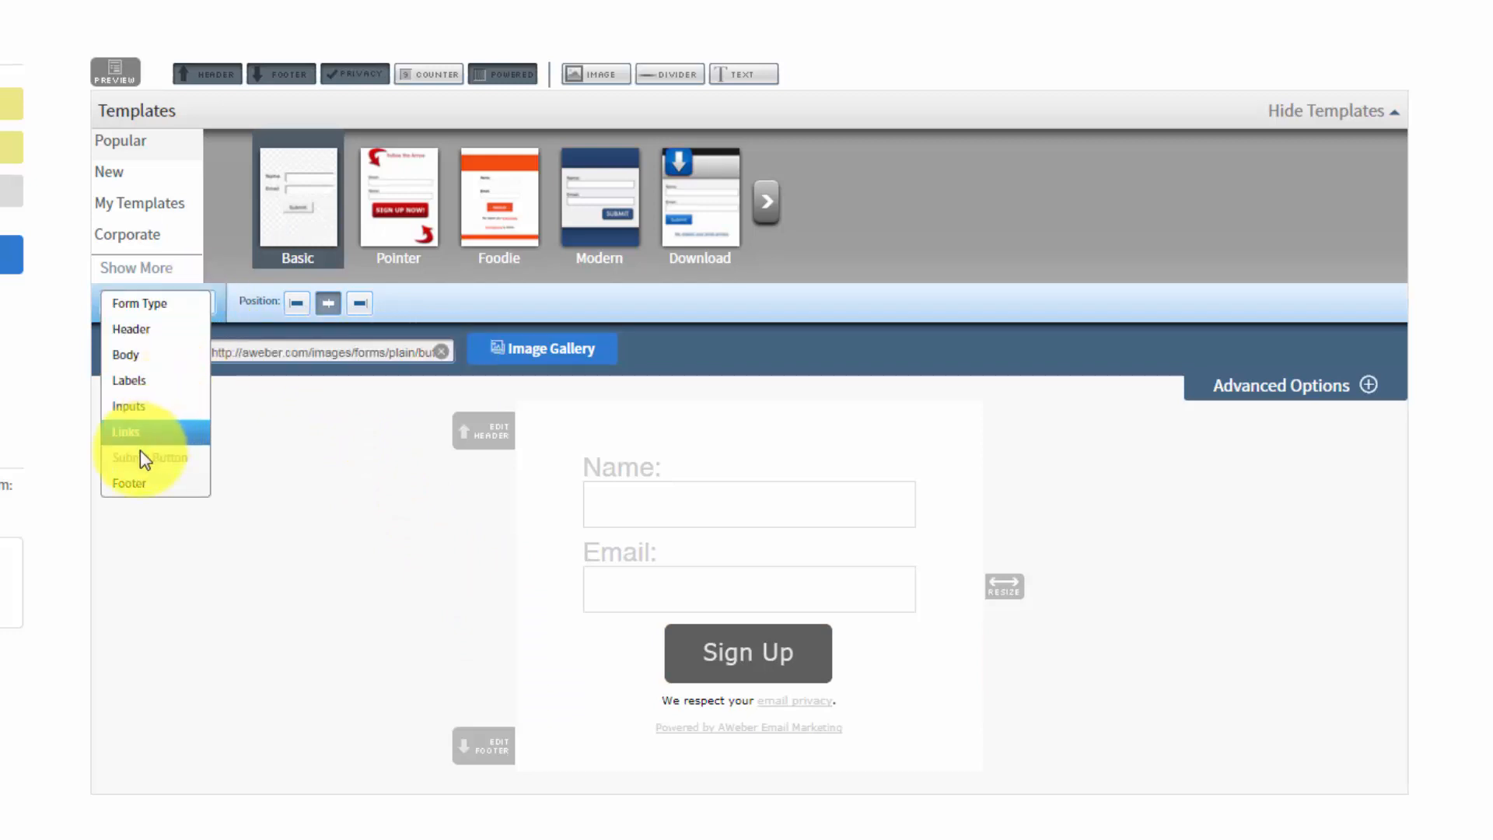
left_click(132, 484)
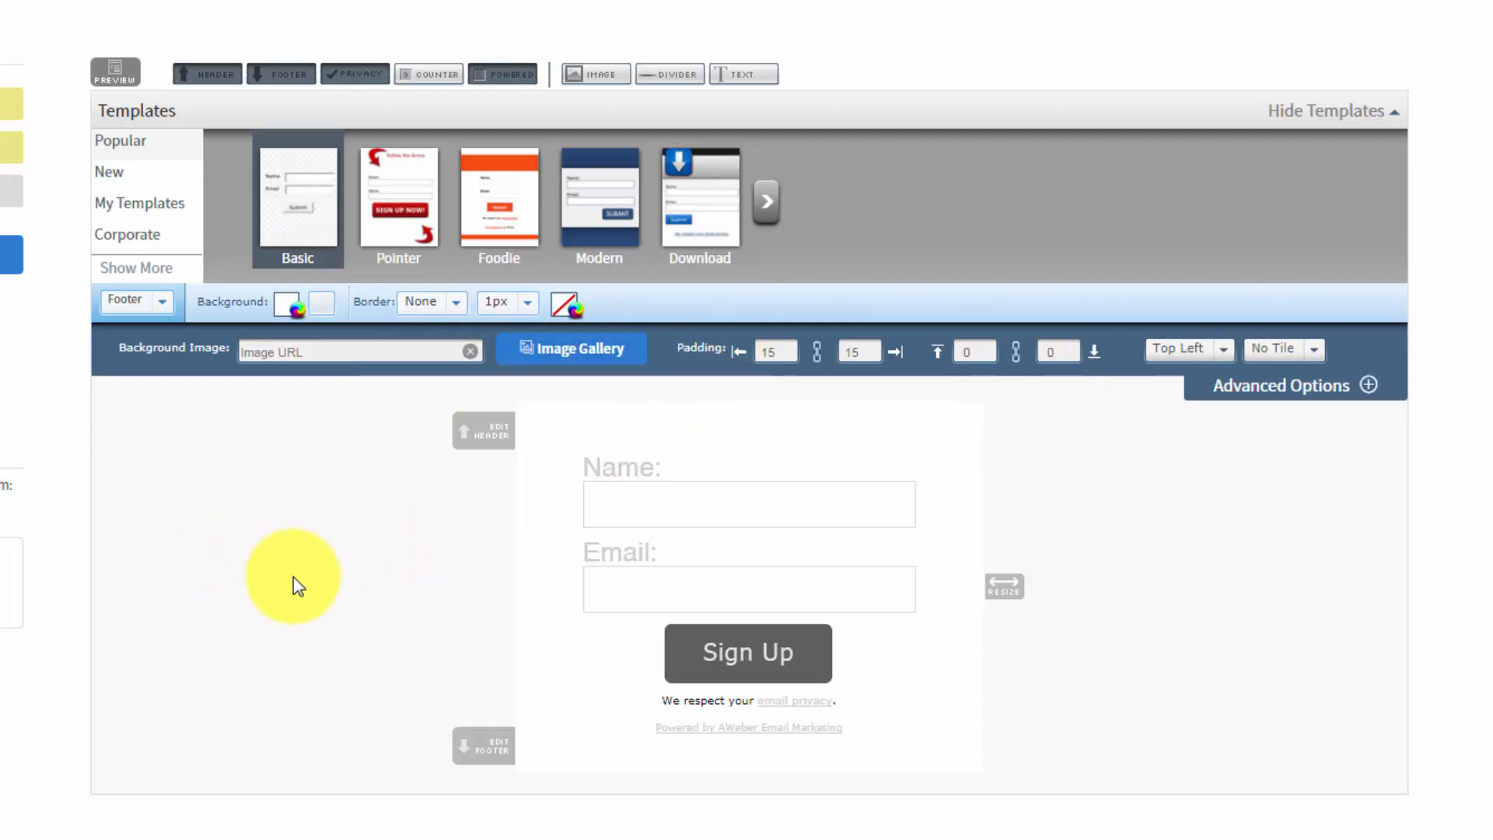
Remove the header, footer, privacy notice and powered-by line from the sign up form
left_click(207, 77)
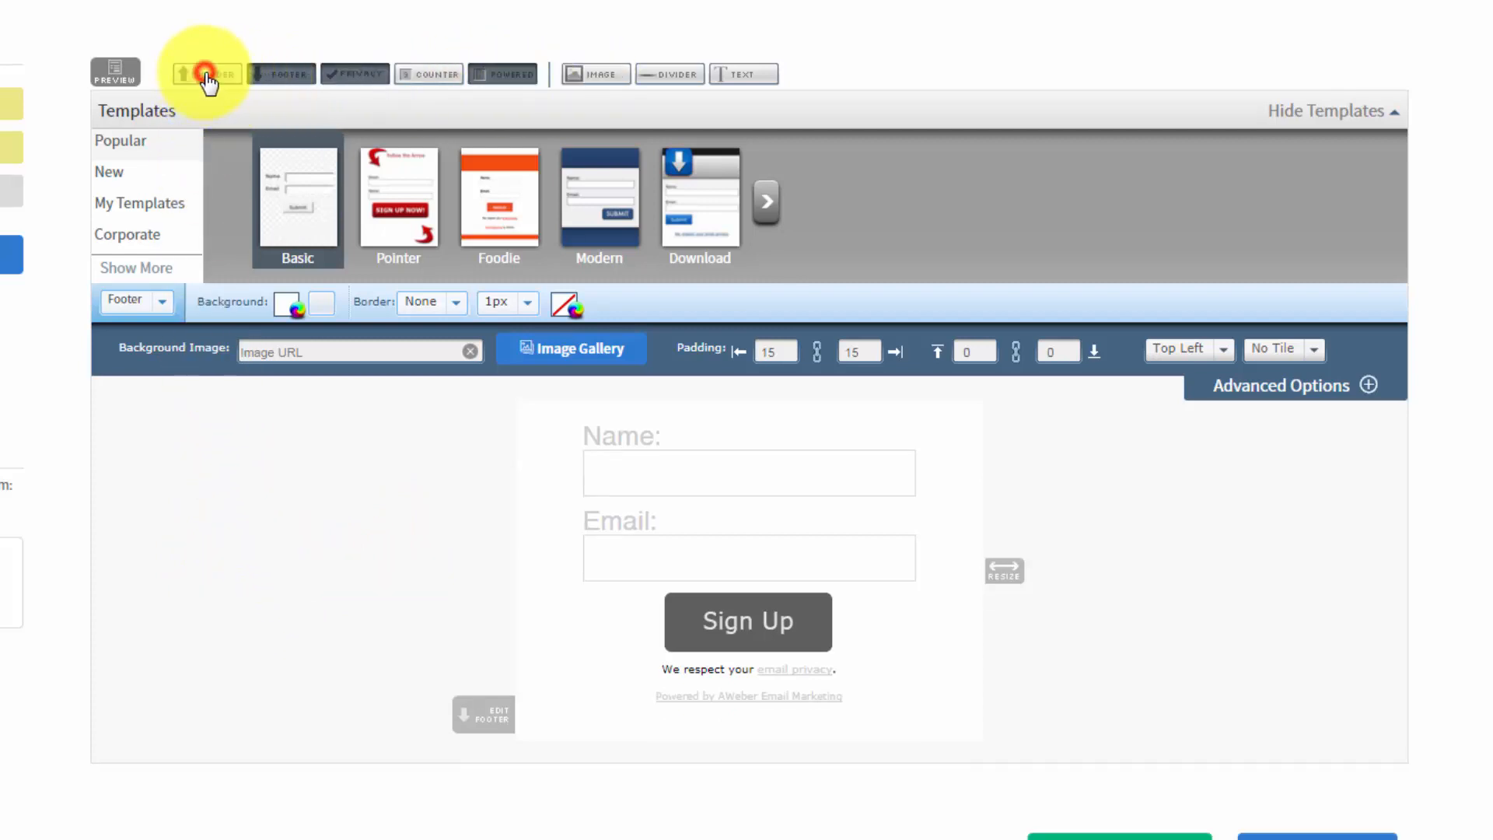
left_click(285, 79)
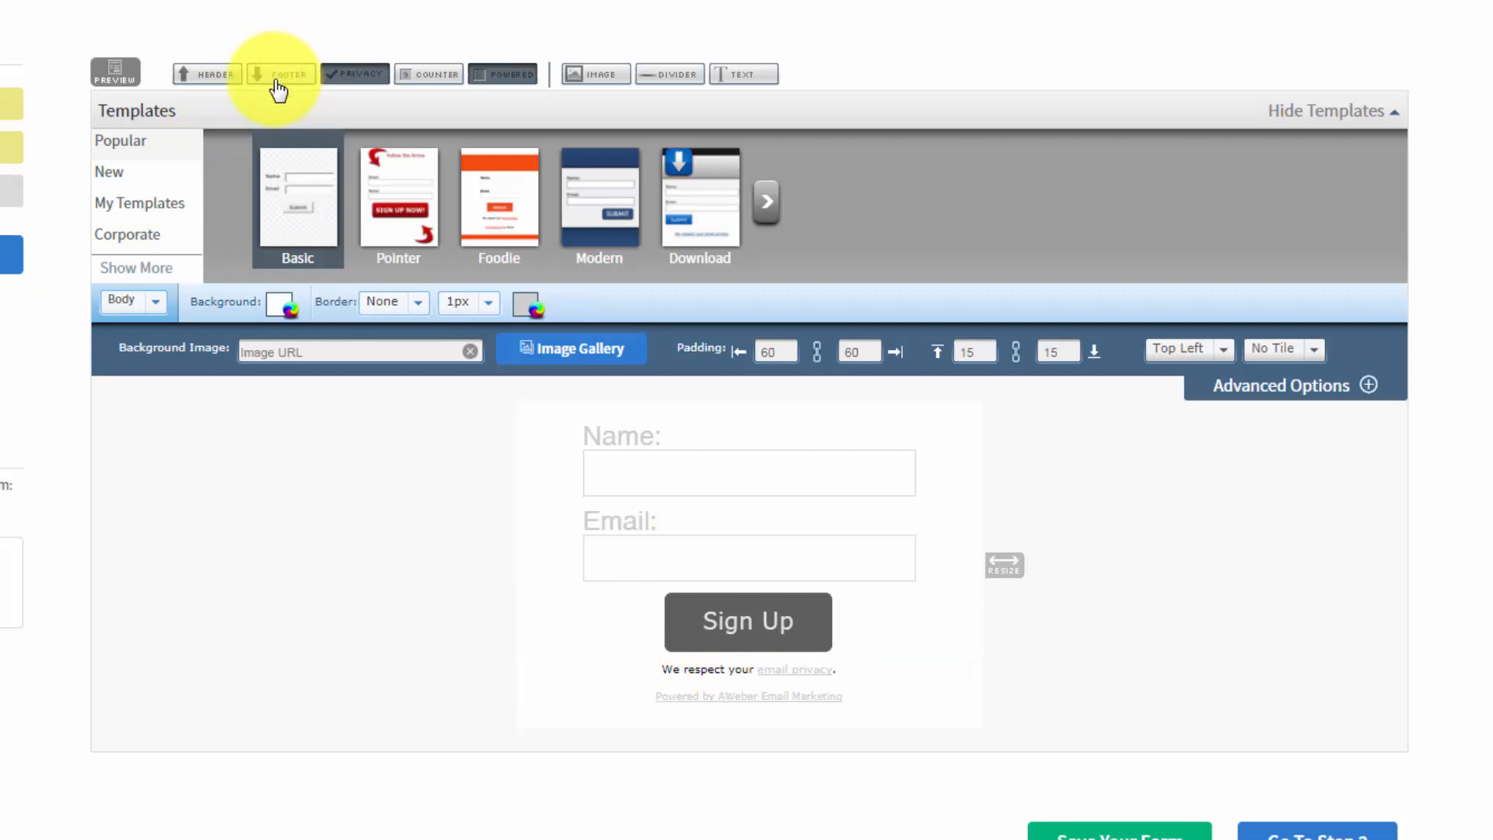
left_click(347, 76)
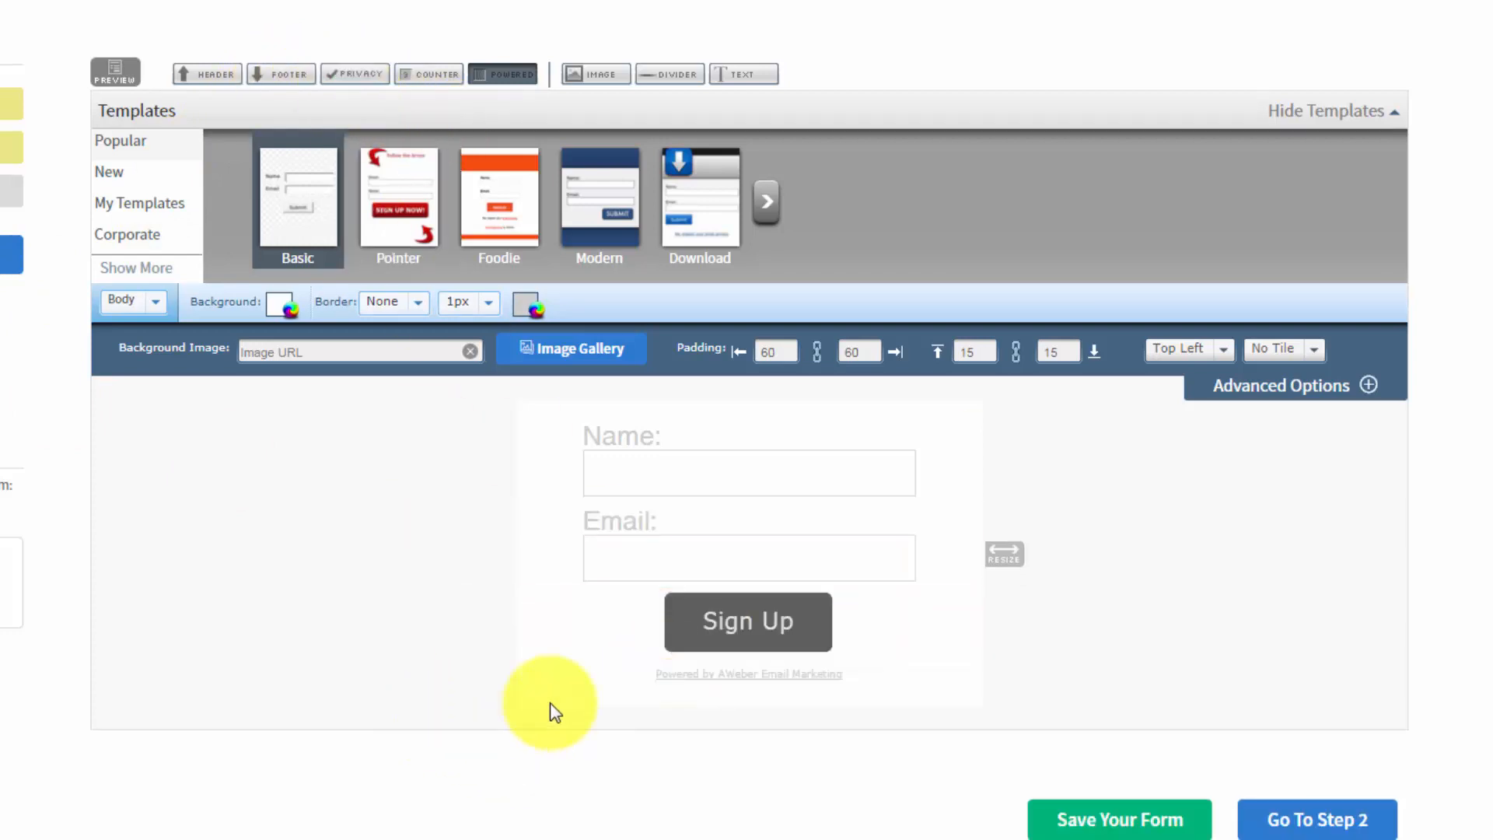
left_click(496, 71)
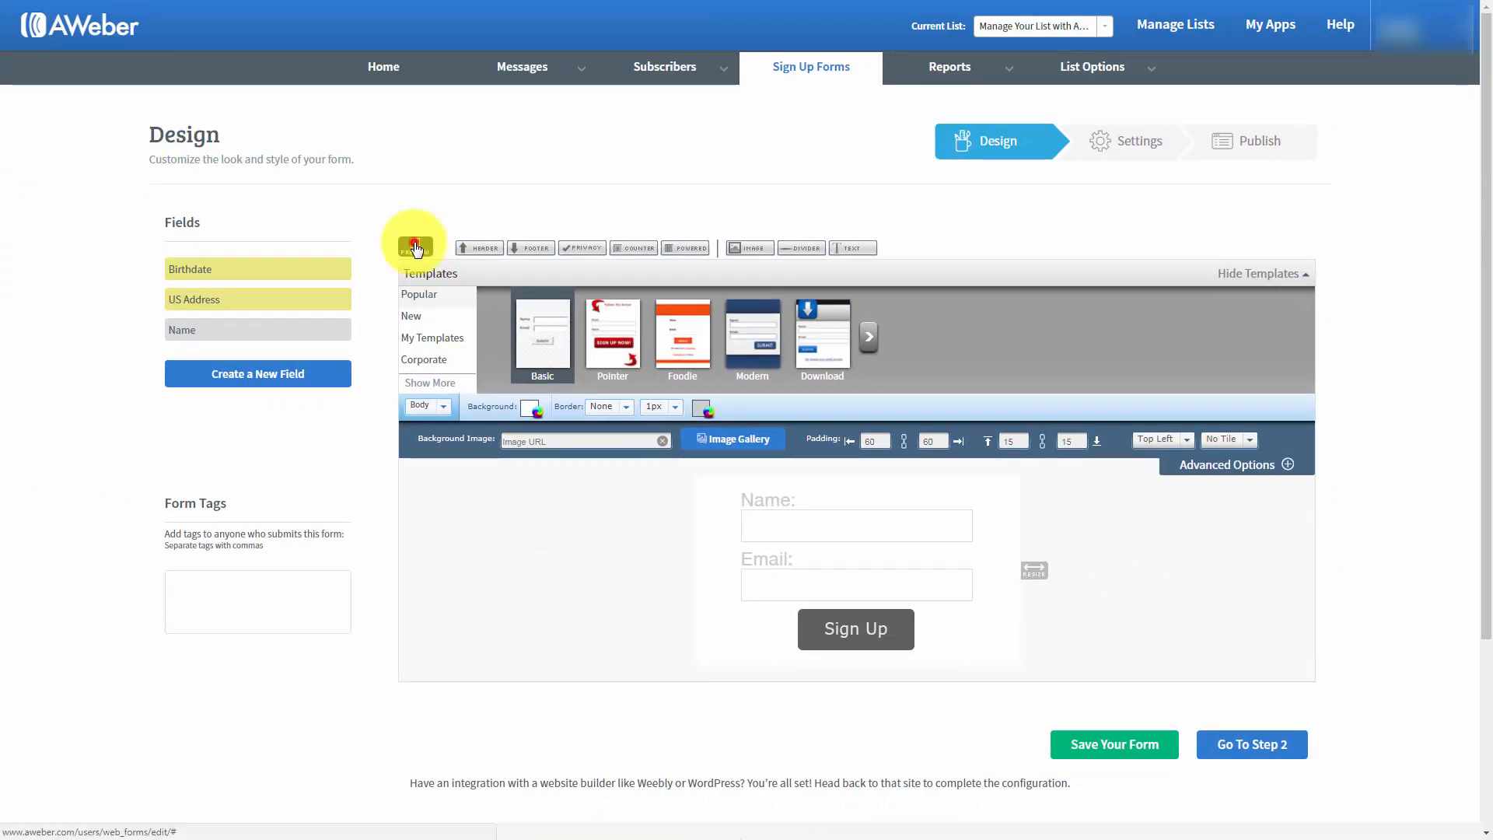
Preview the simplified sign up form, close the preview window and dismiss the pop-up notice
left_click(415, 247)
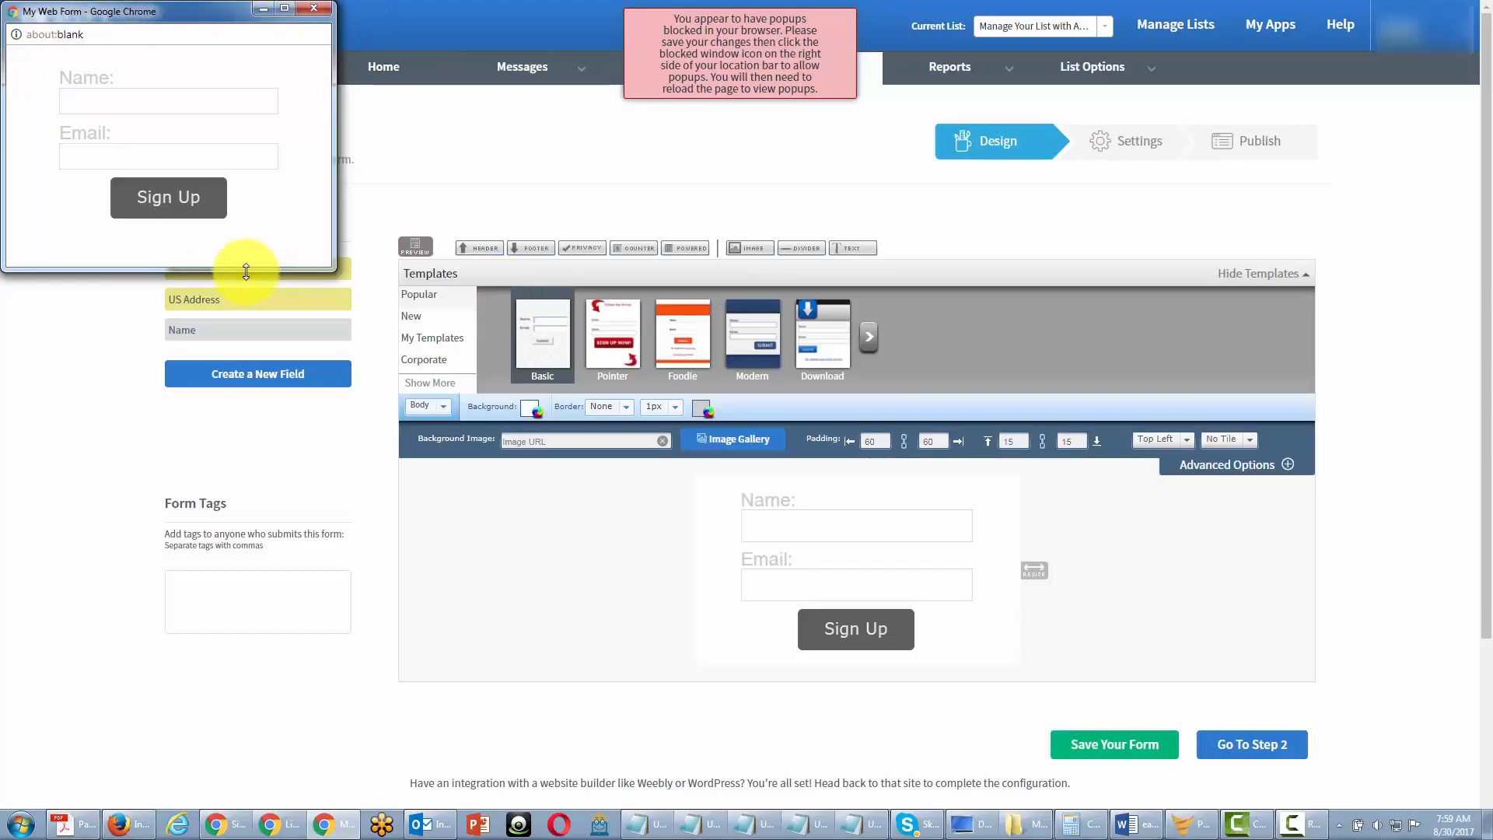
left_click(315, 8)
left_click(748, 60)
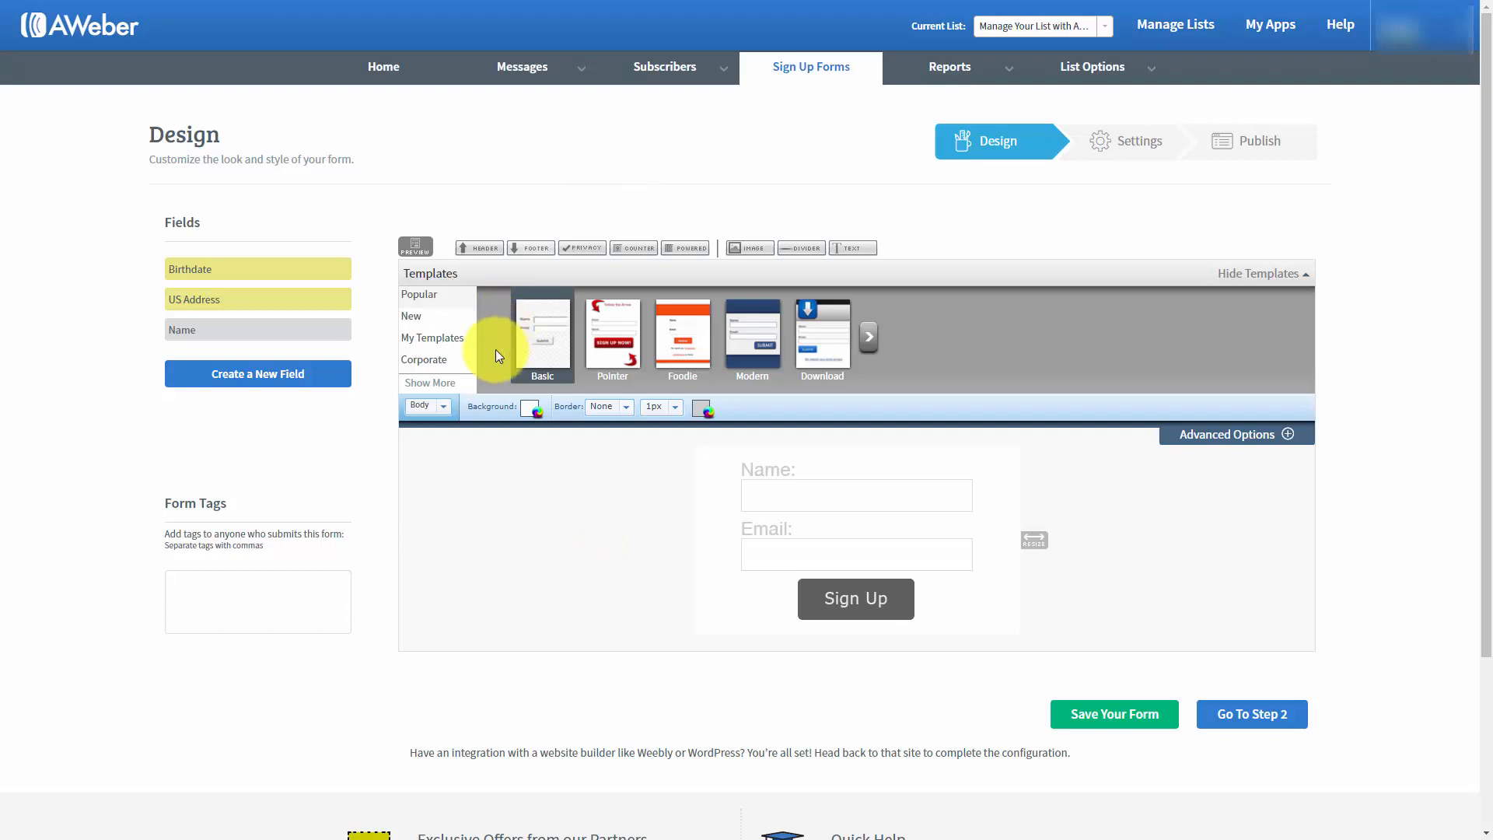
Set the sign up form's type to Pop-Over, preview how it appears on the page and close the preview
left_click(449, 416)
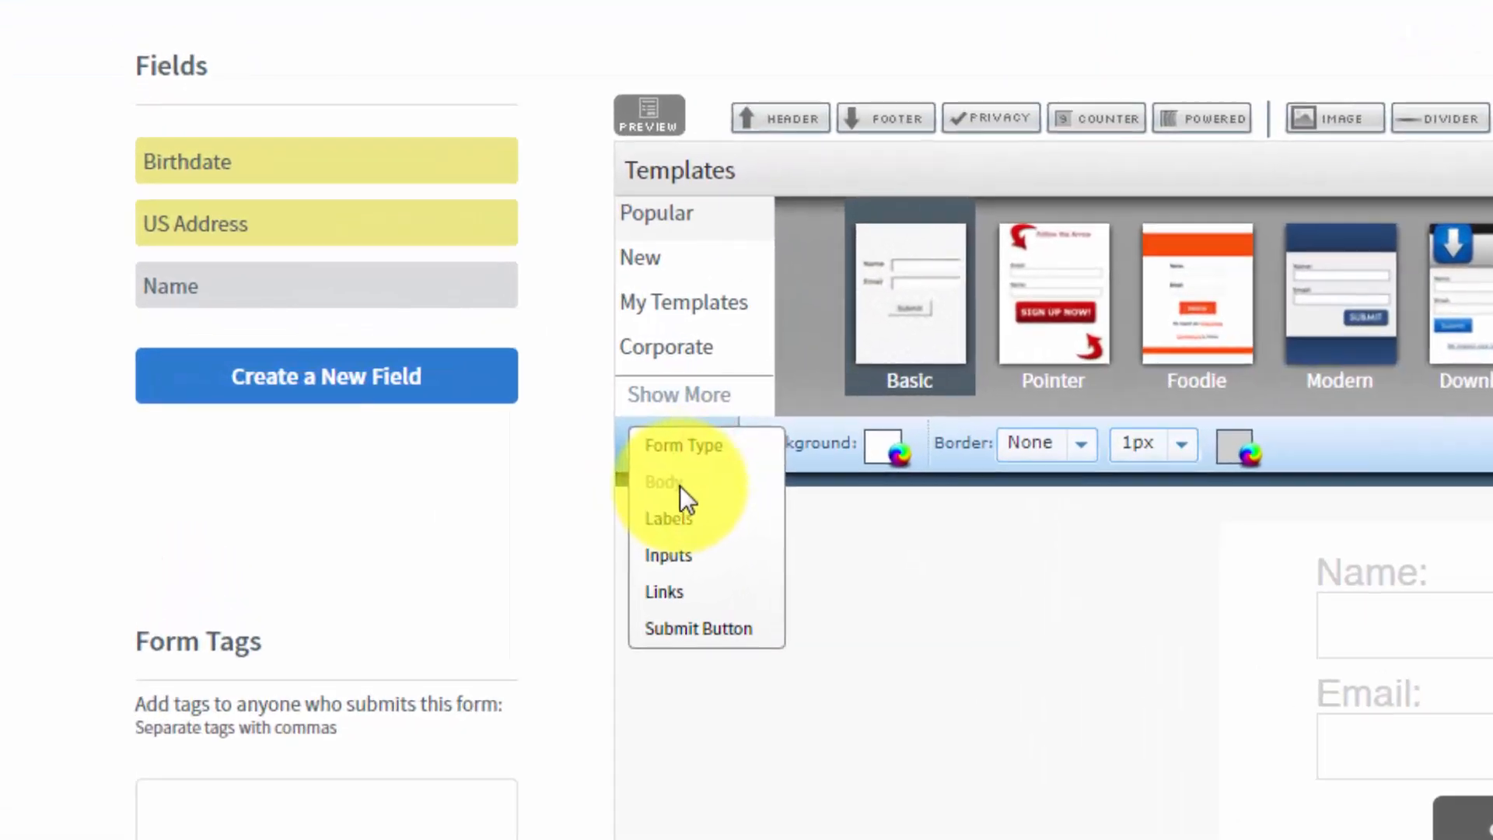
left_click(433, 411)
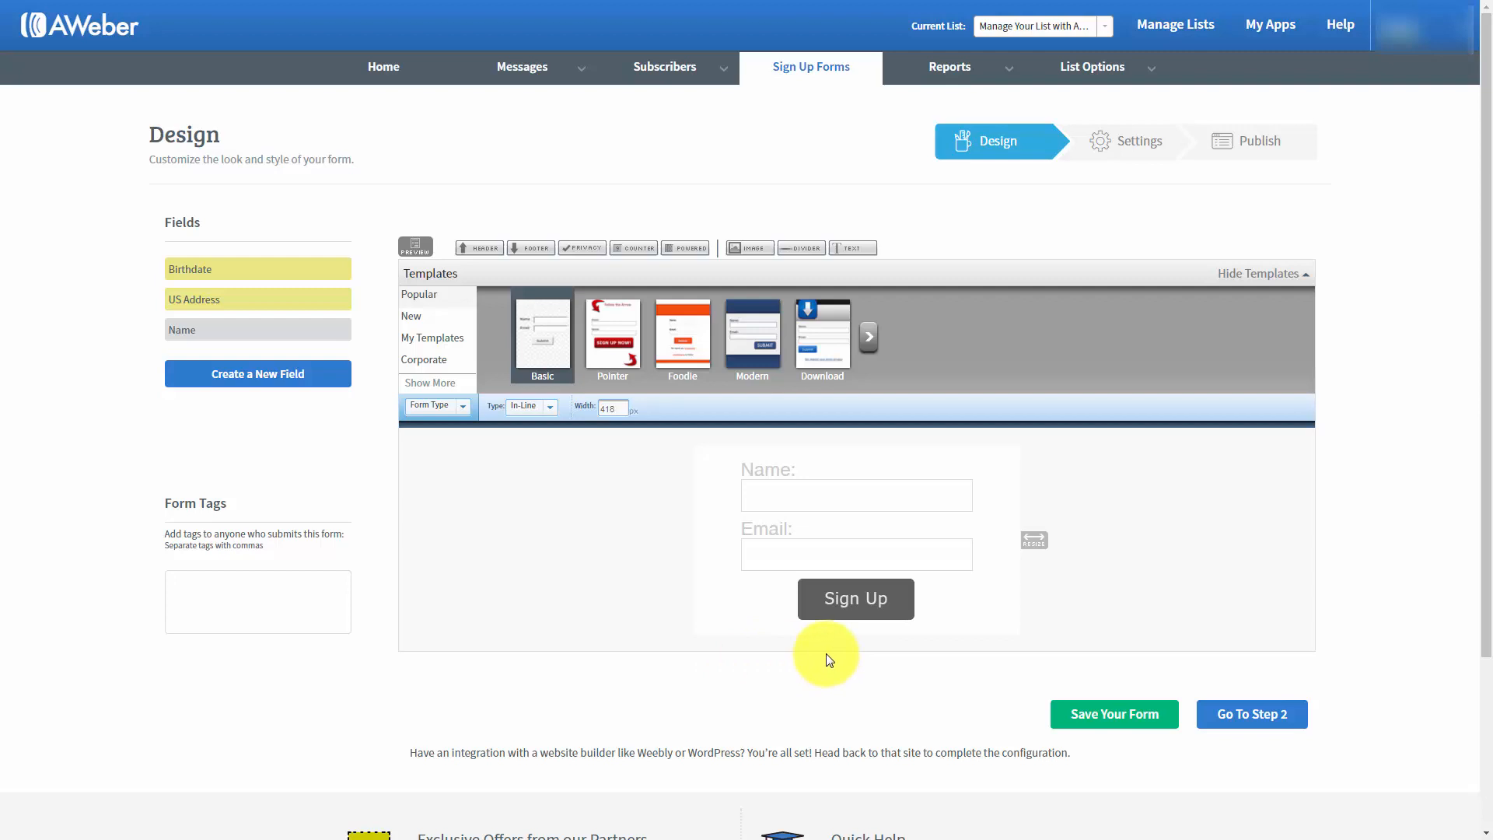
left_click(548, 410)
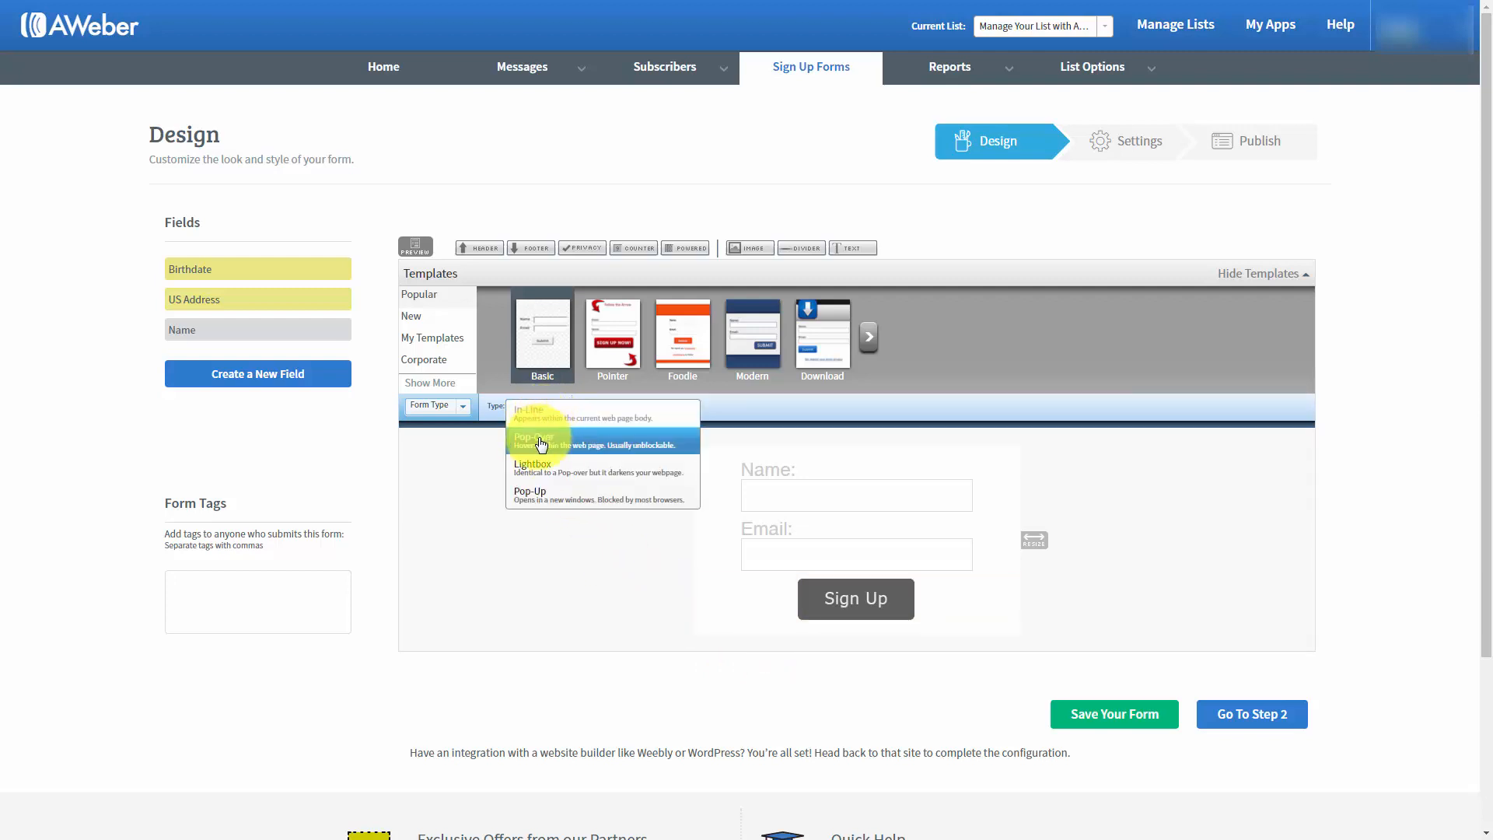
left_click(542, 443)
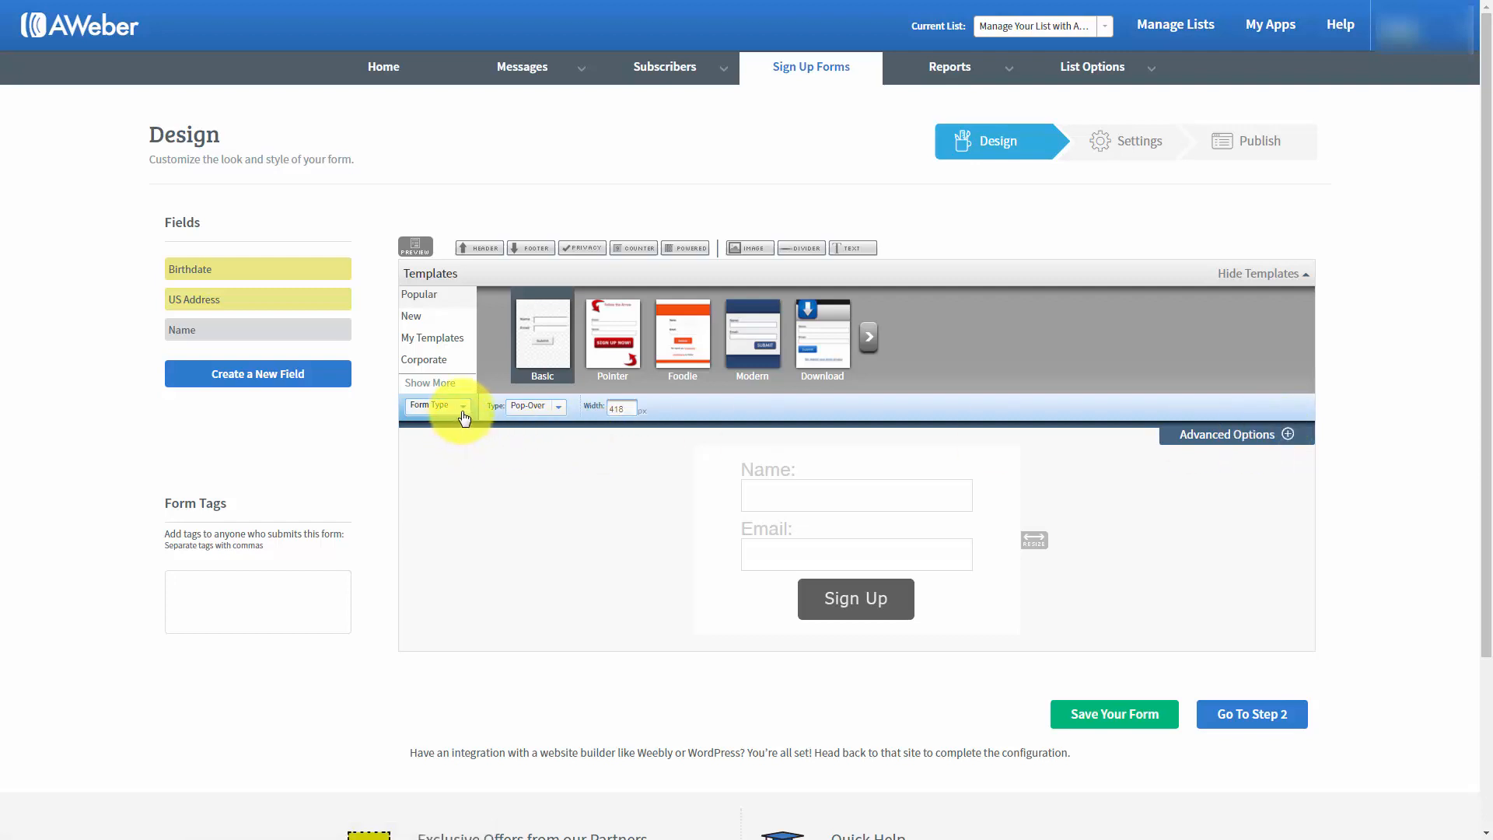
left_click(414, 245)
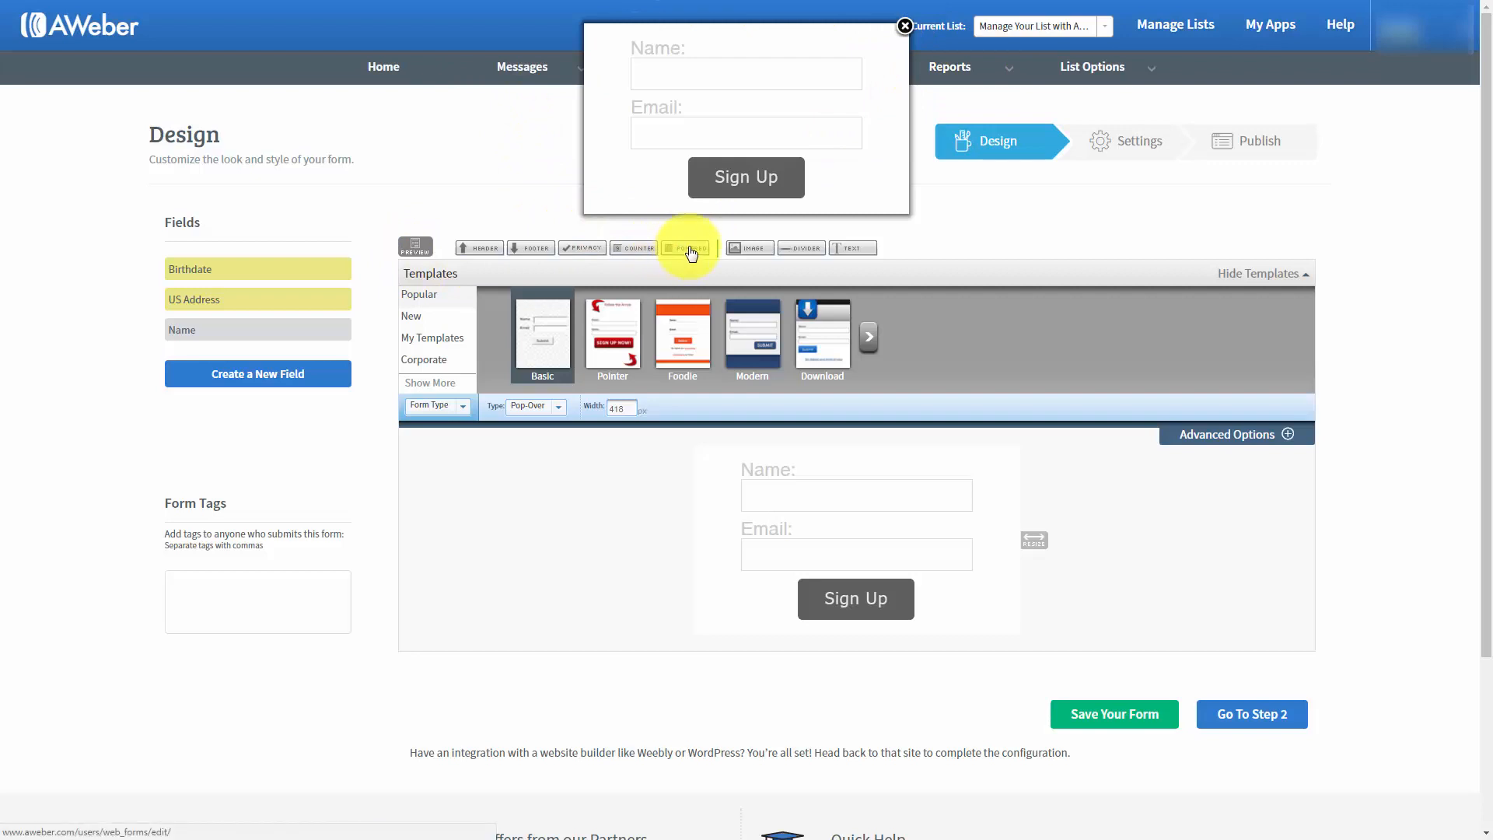
left_click(904, 25)
Switch the form type to Lightbox, preview it over the page and close the preview
left_click(556, 407)
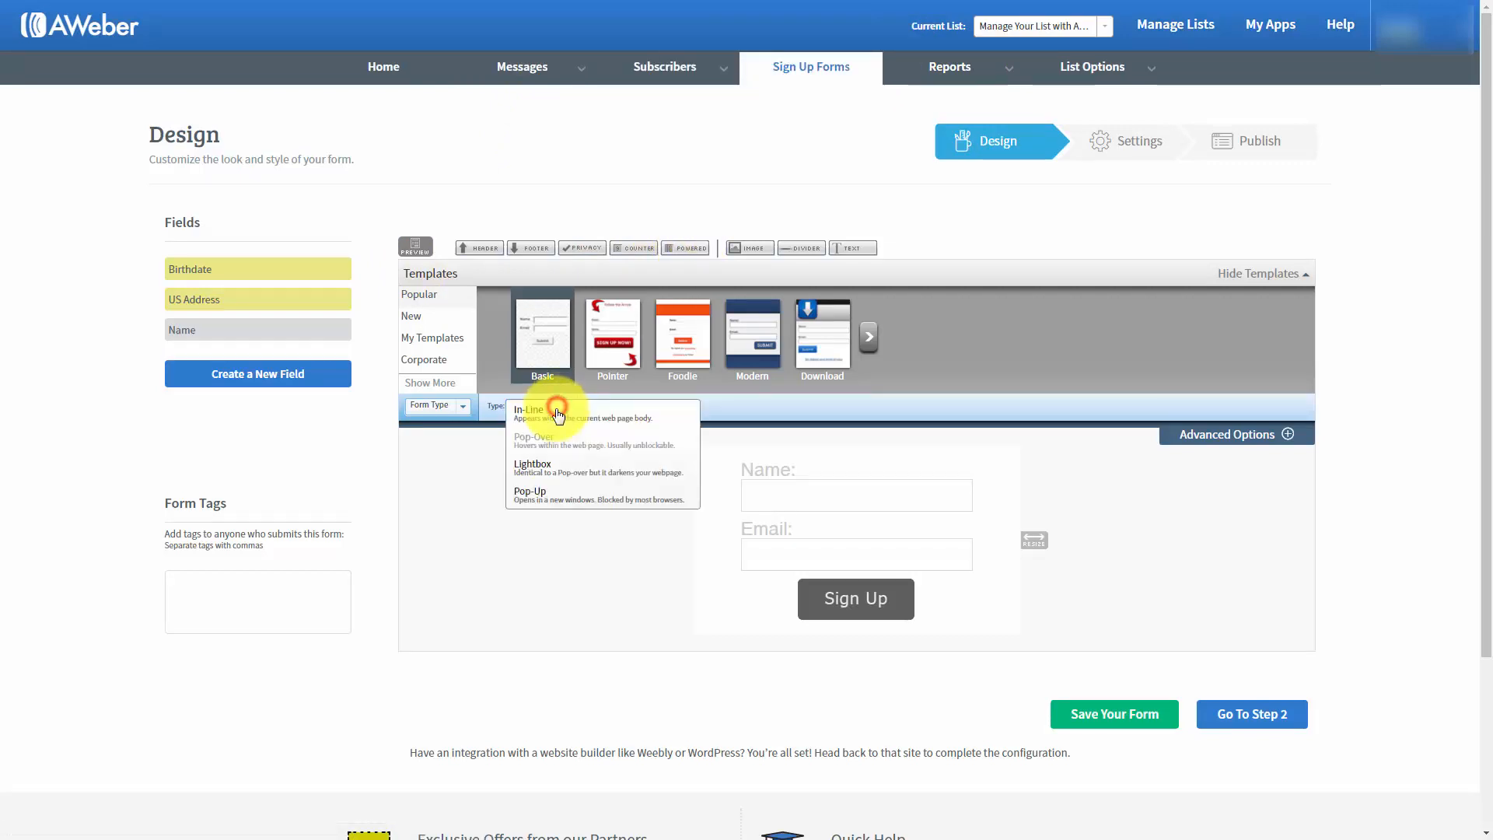
left_click(542, 471)
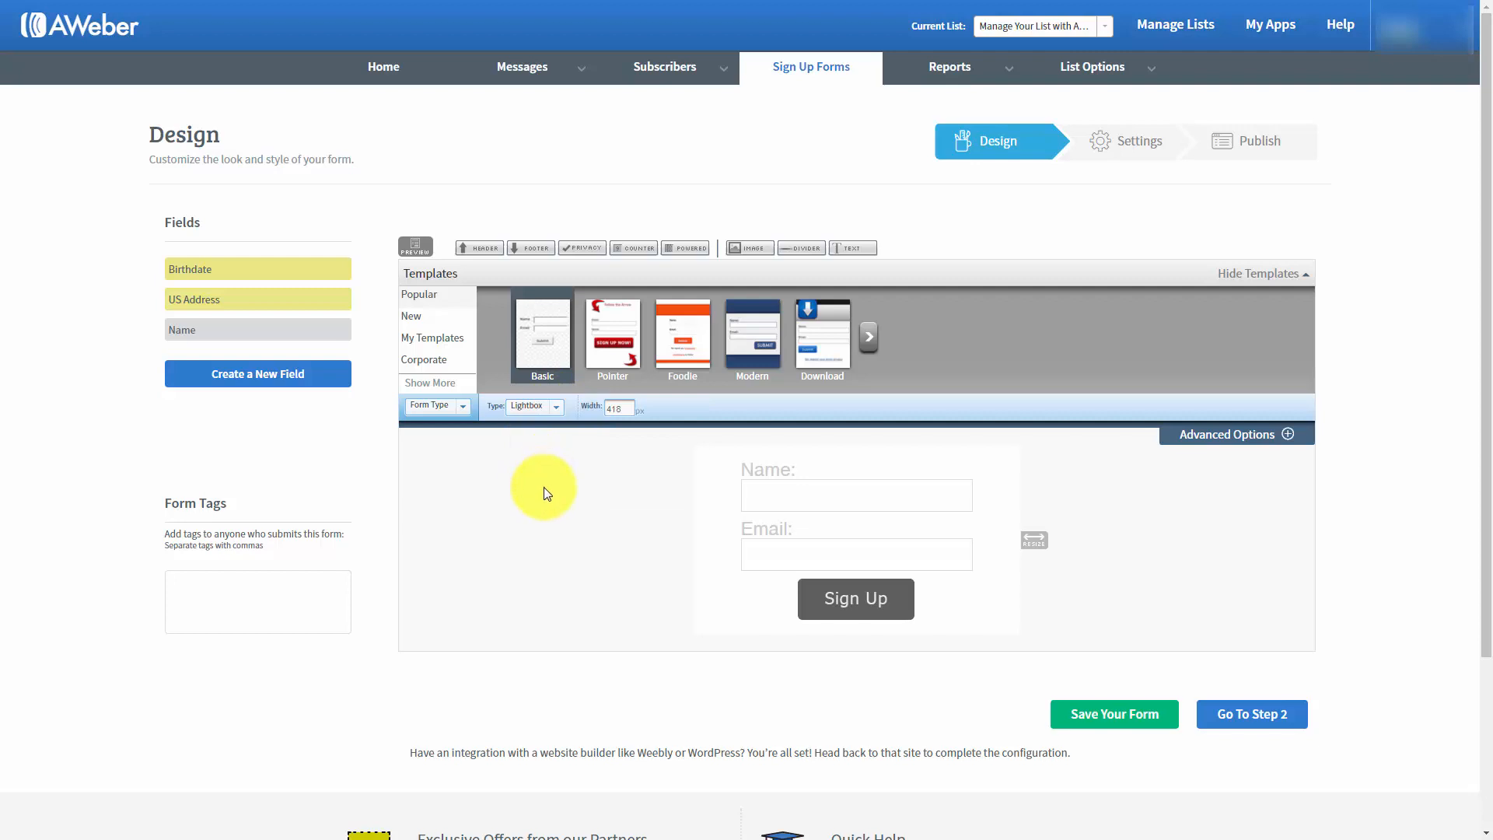
left_click(417, 248)
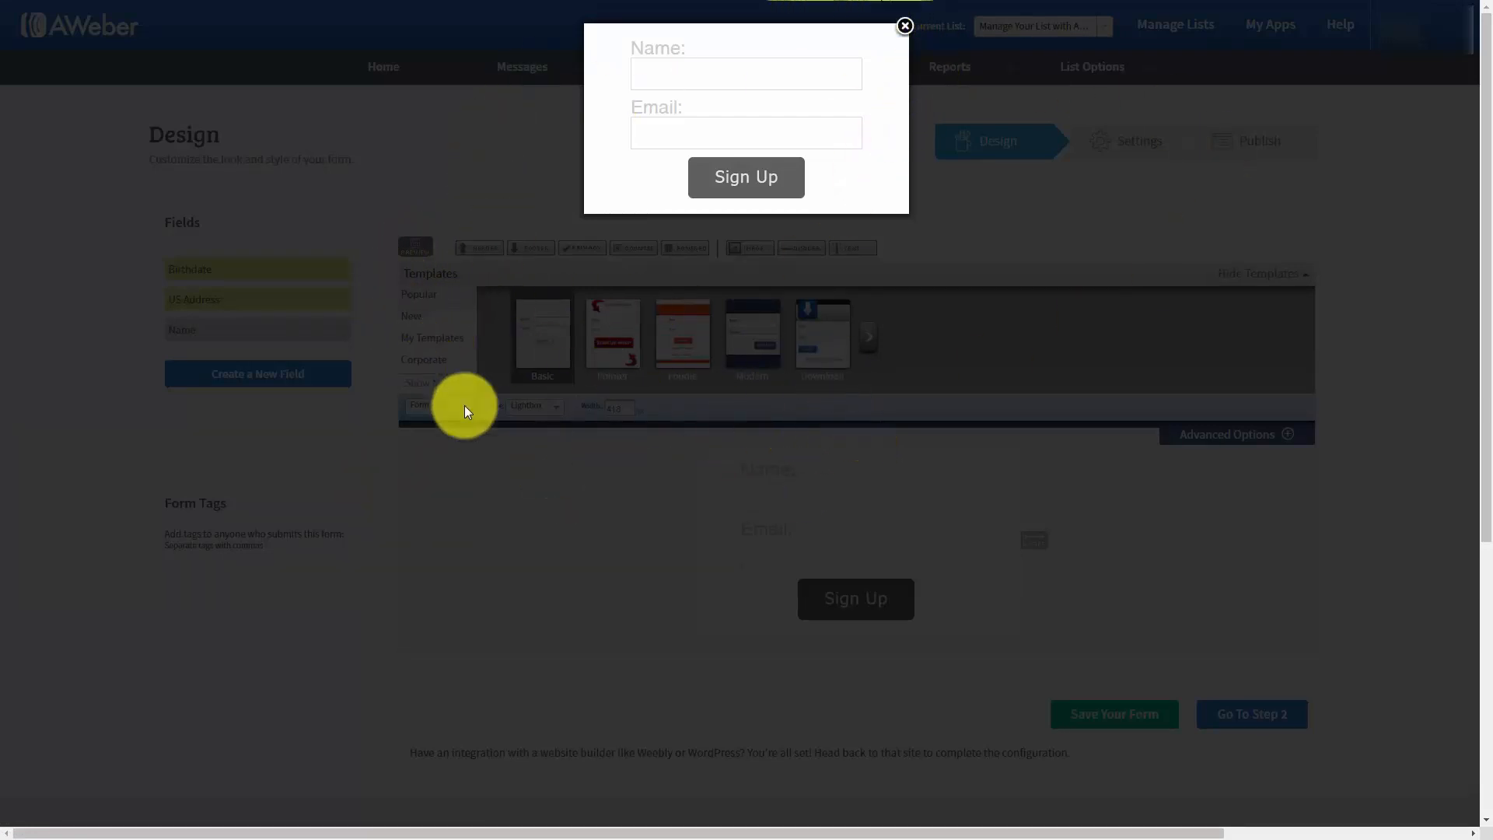
left_click(906, 25)
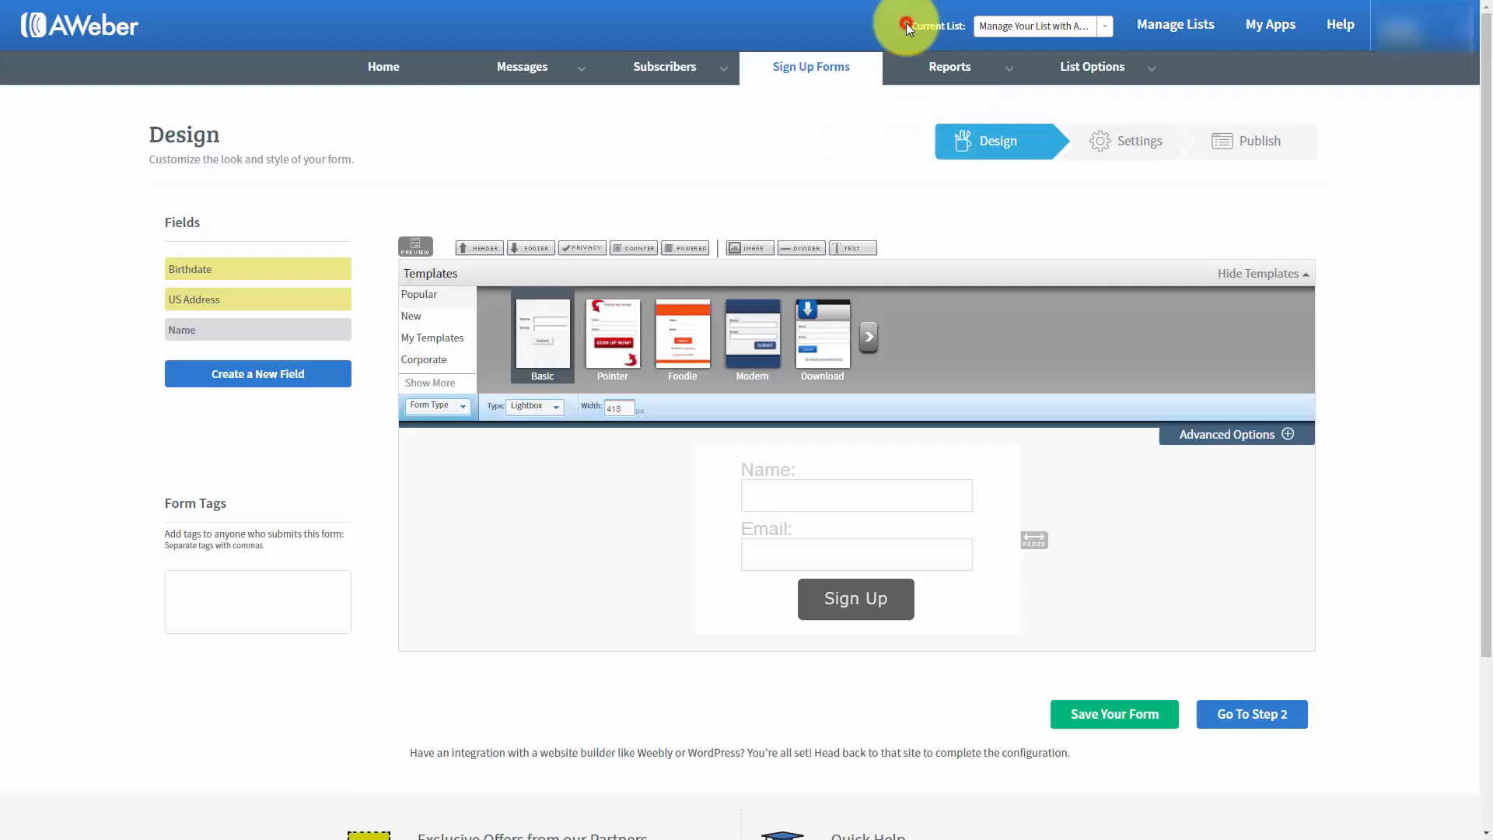
Change the form type to Pop-Up and preview the sign up form
left_click(547, 407)
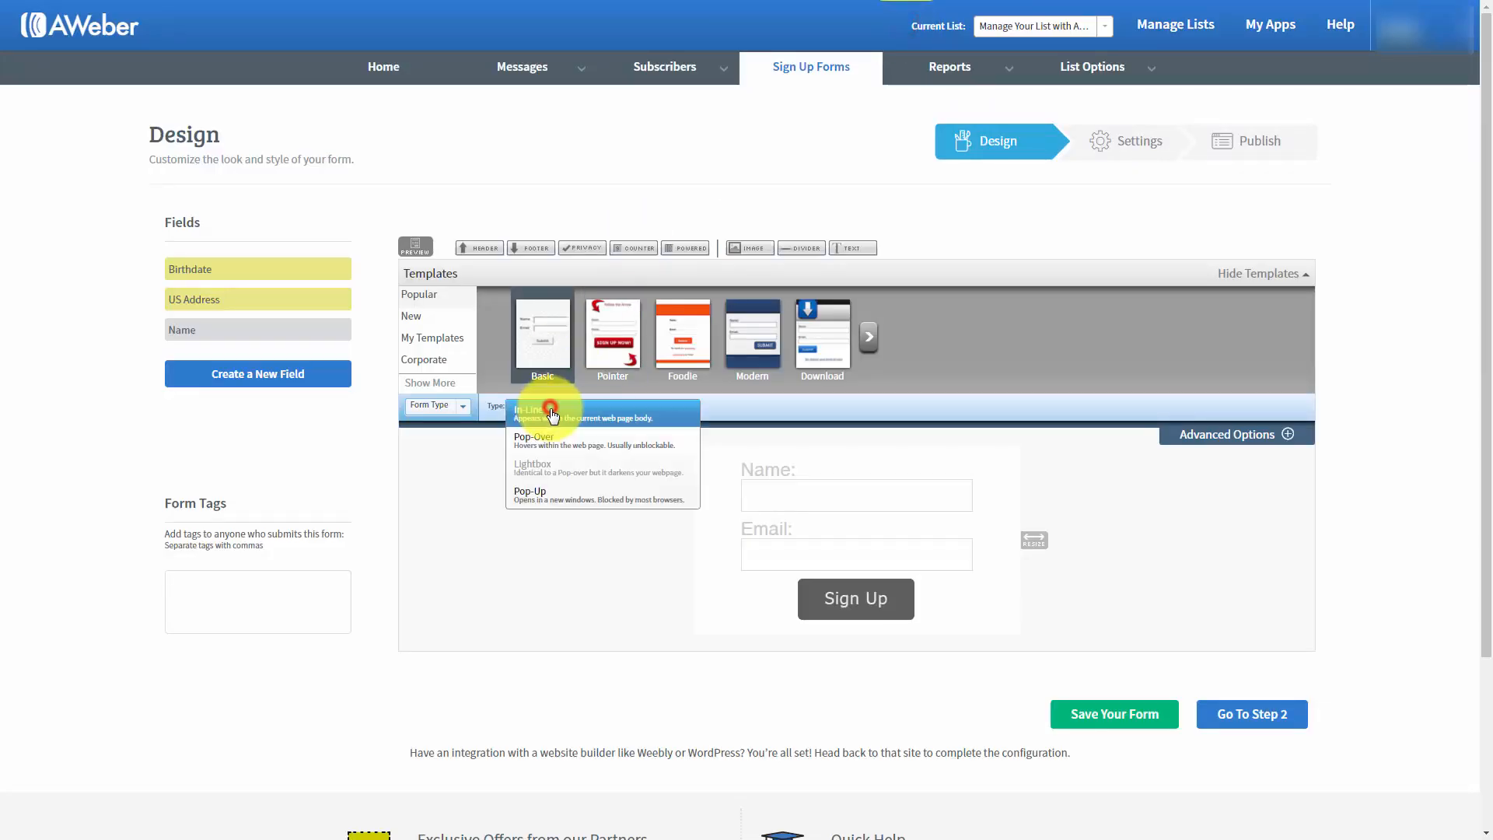
left_click(535, 496)
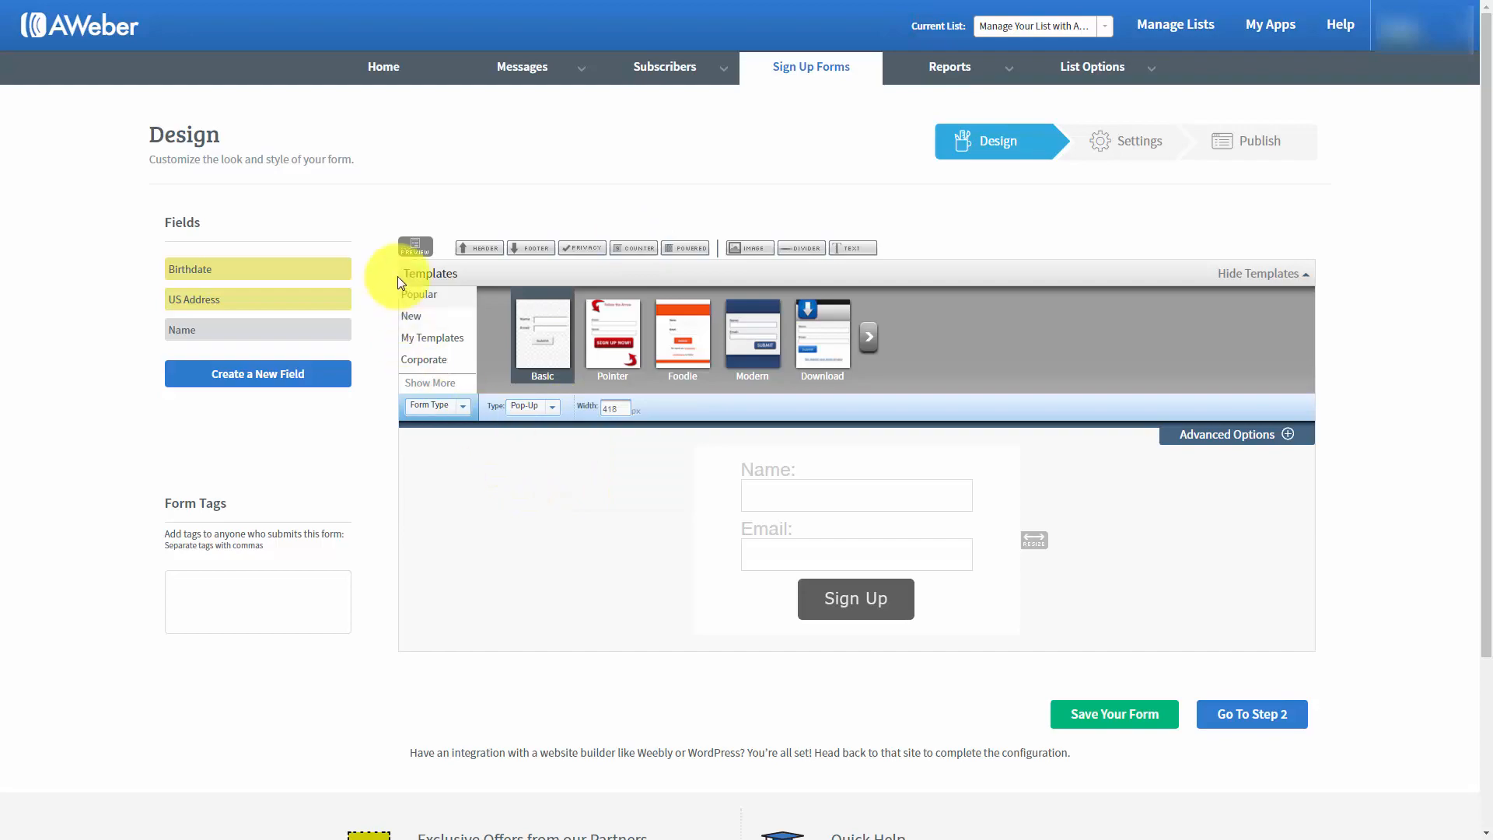
left_click(413, 246)
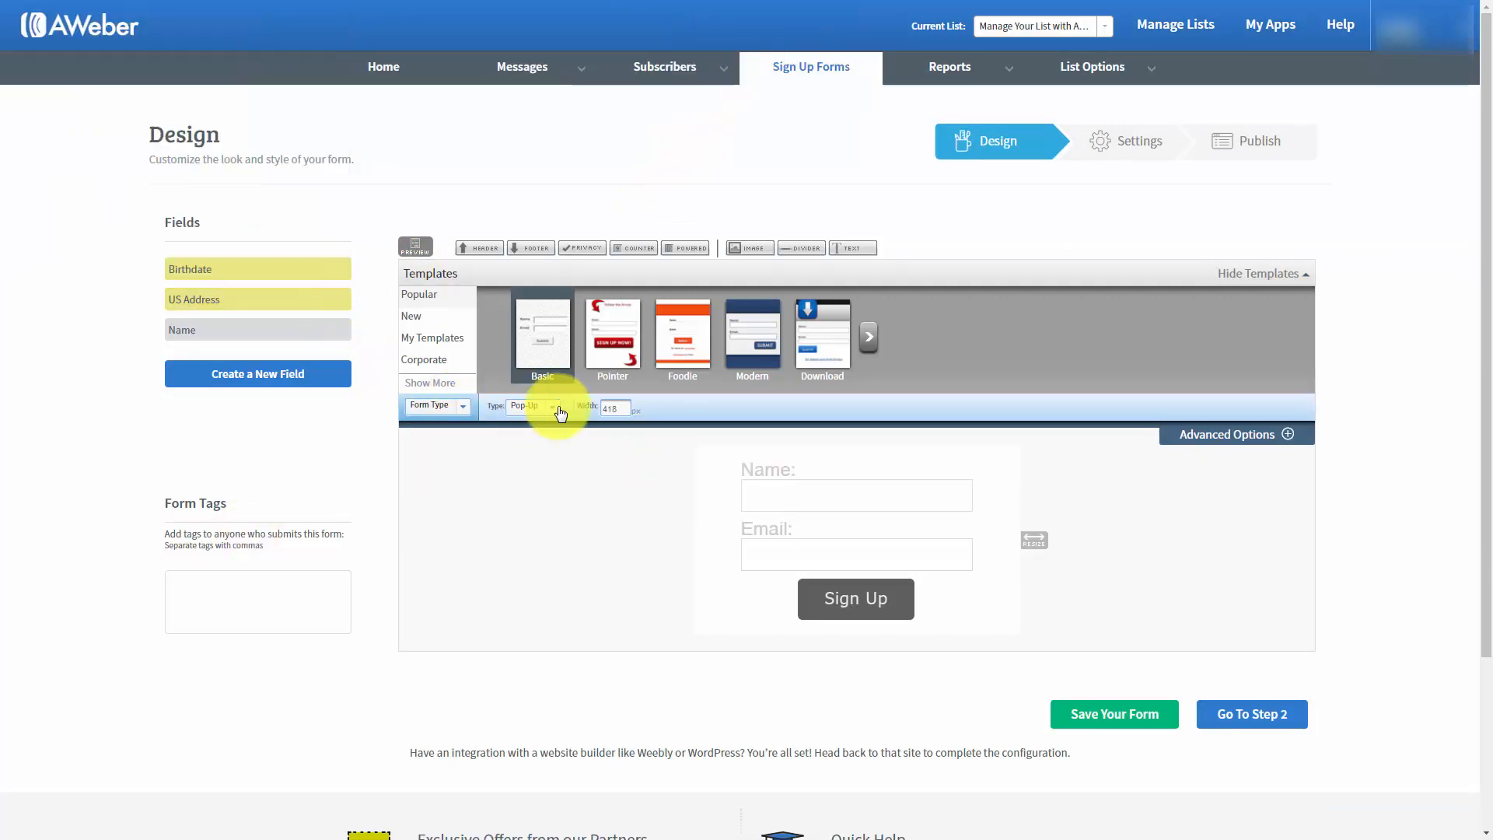
Set the form's width to 250 px and widen it freehand to about 374 px
left_click(615, 409)
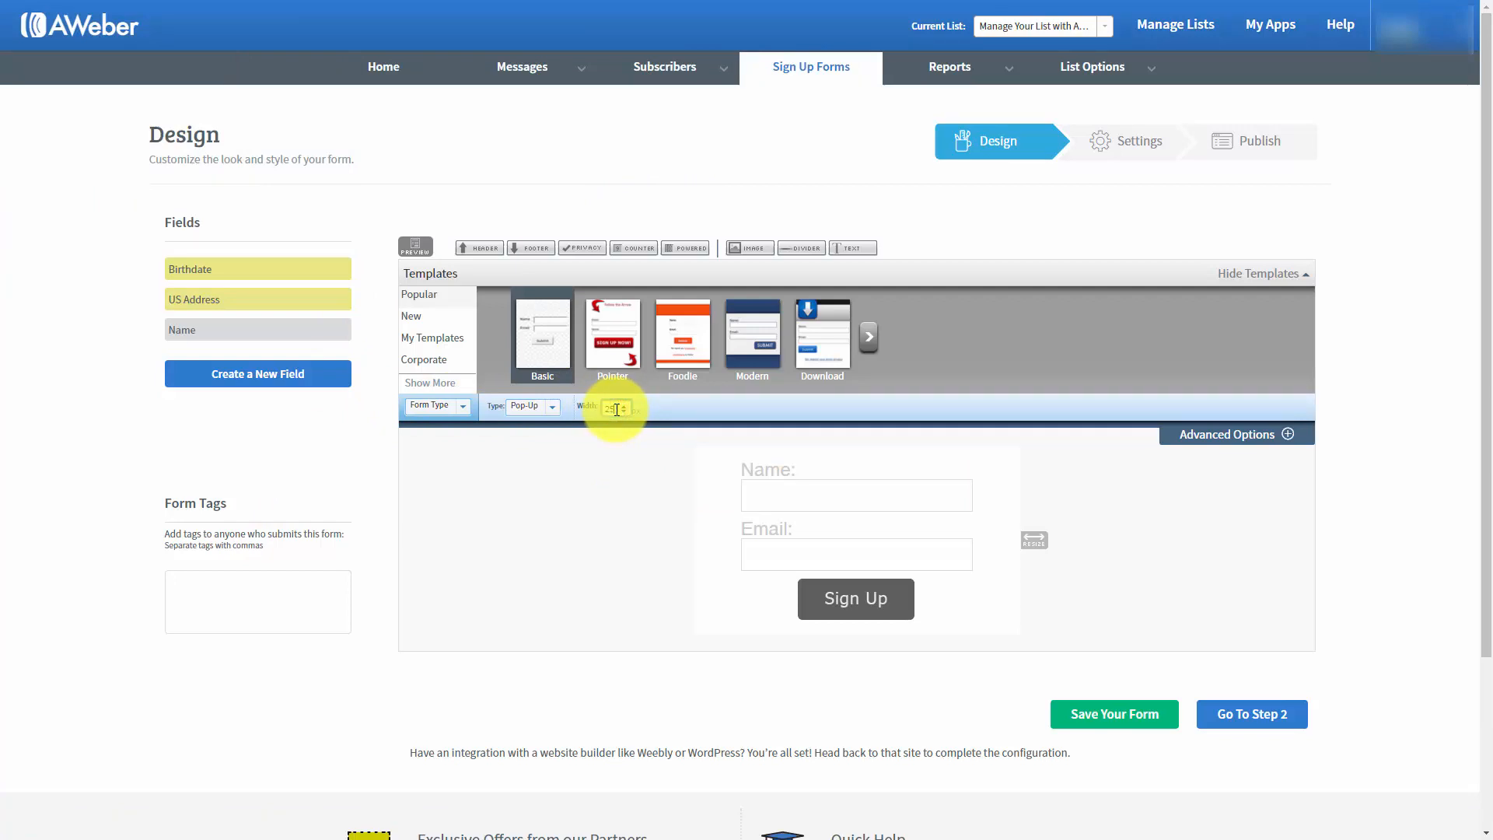
key("Return")
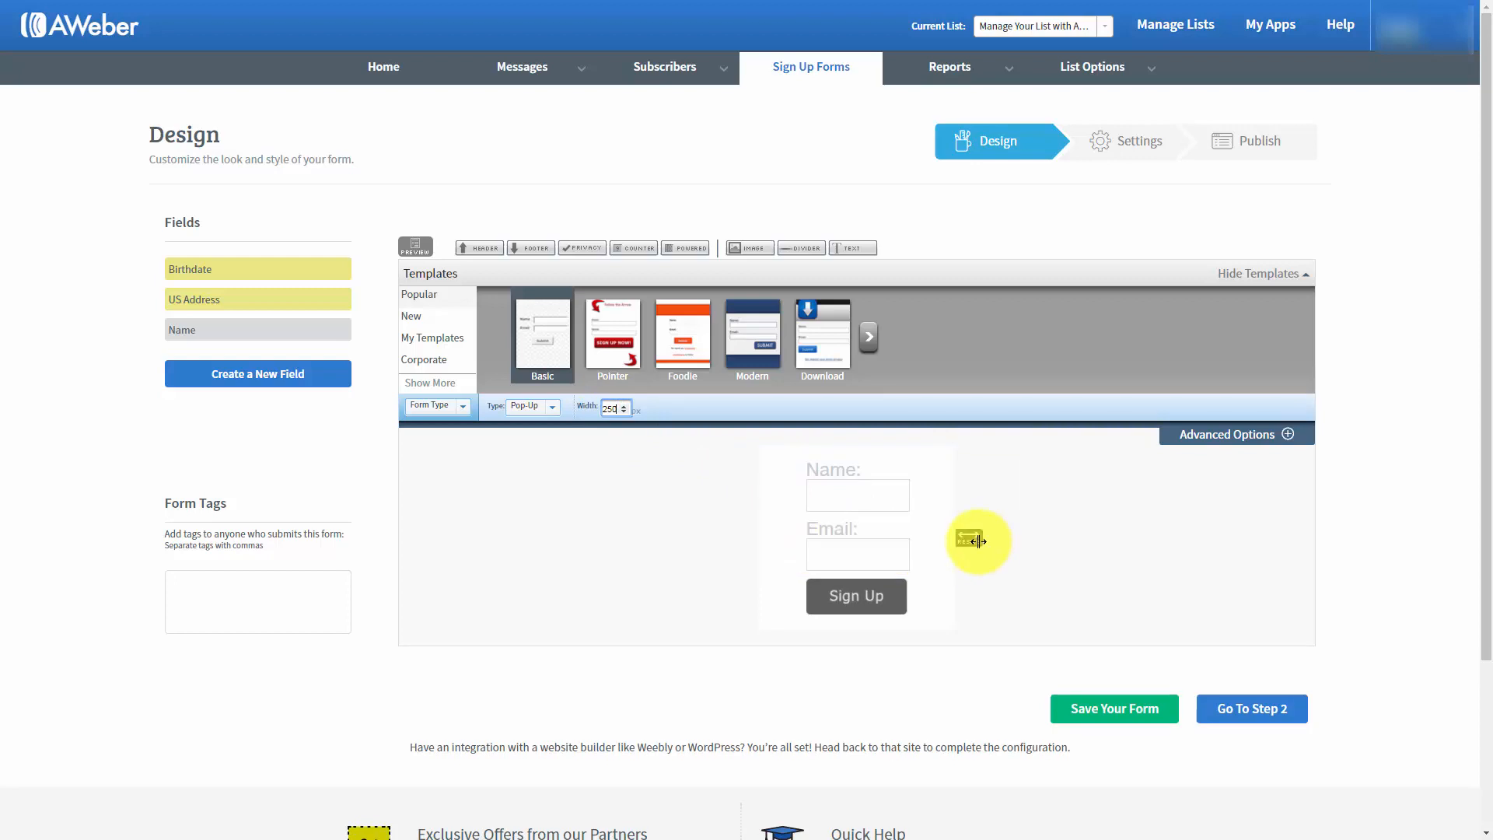
left_click_drag(976, 538, 1073, 543)
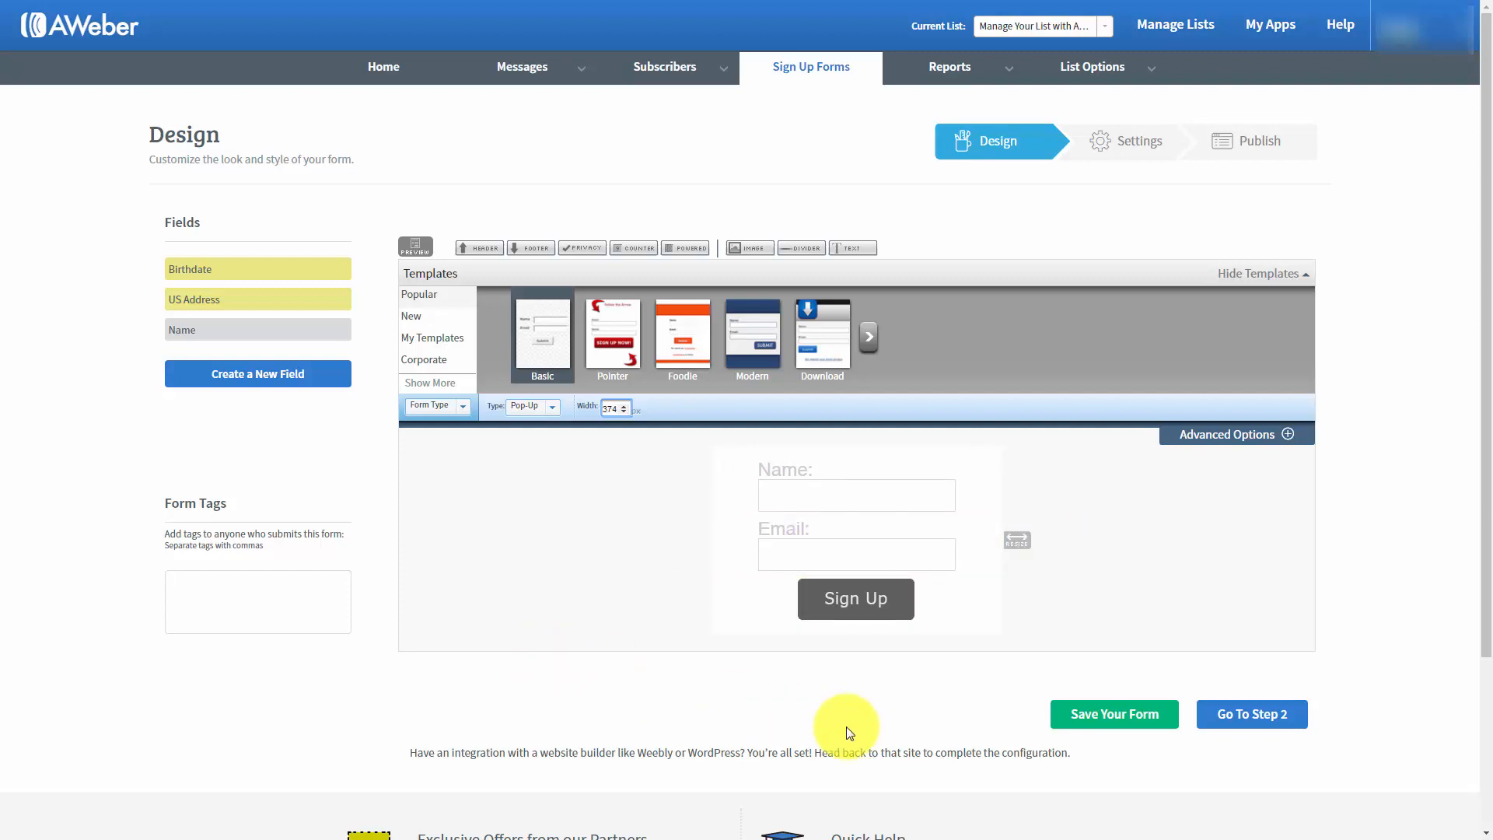
Proceed to the form's settings step, rename the form "Test for Aweber" and save it
left_click(1226, 717)
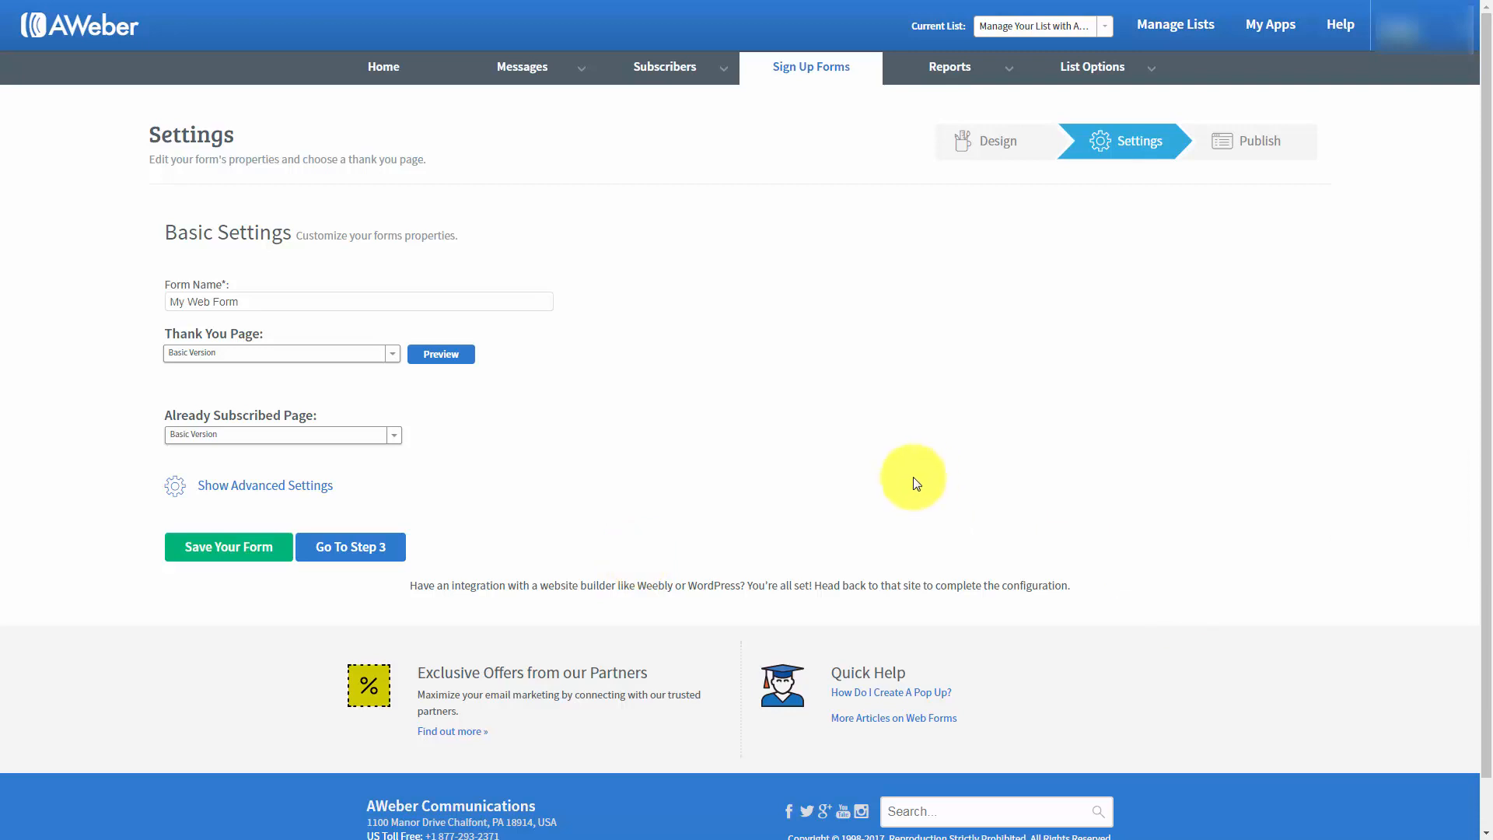
left_click(249, 296)
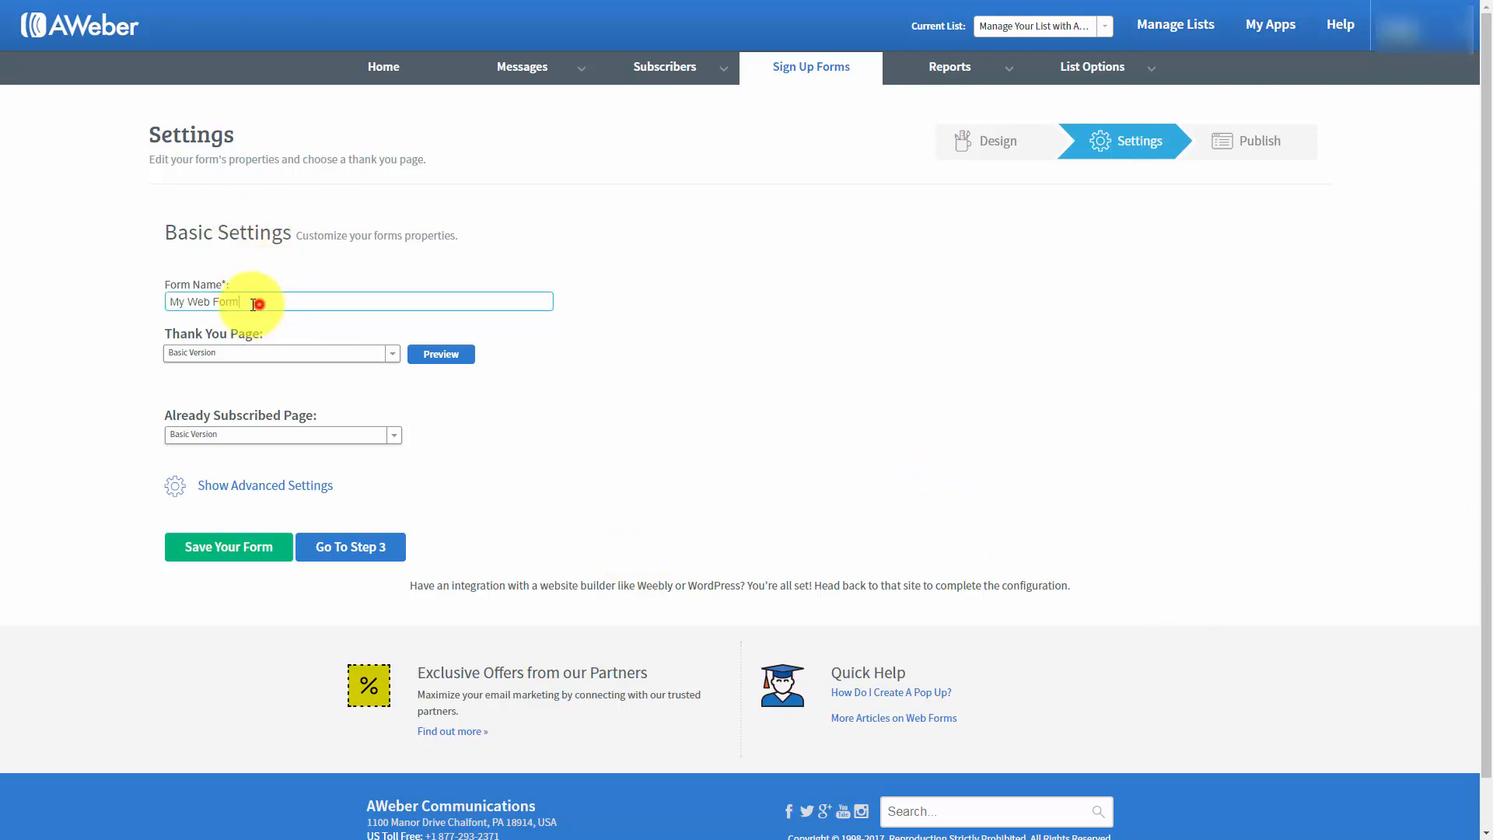
left_click_drag(261, 304, 127, 306)
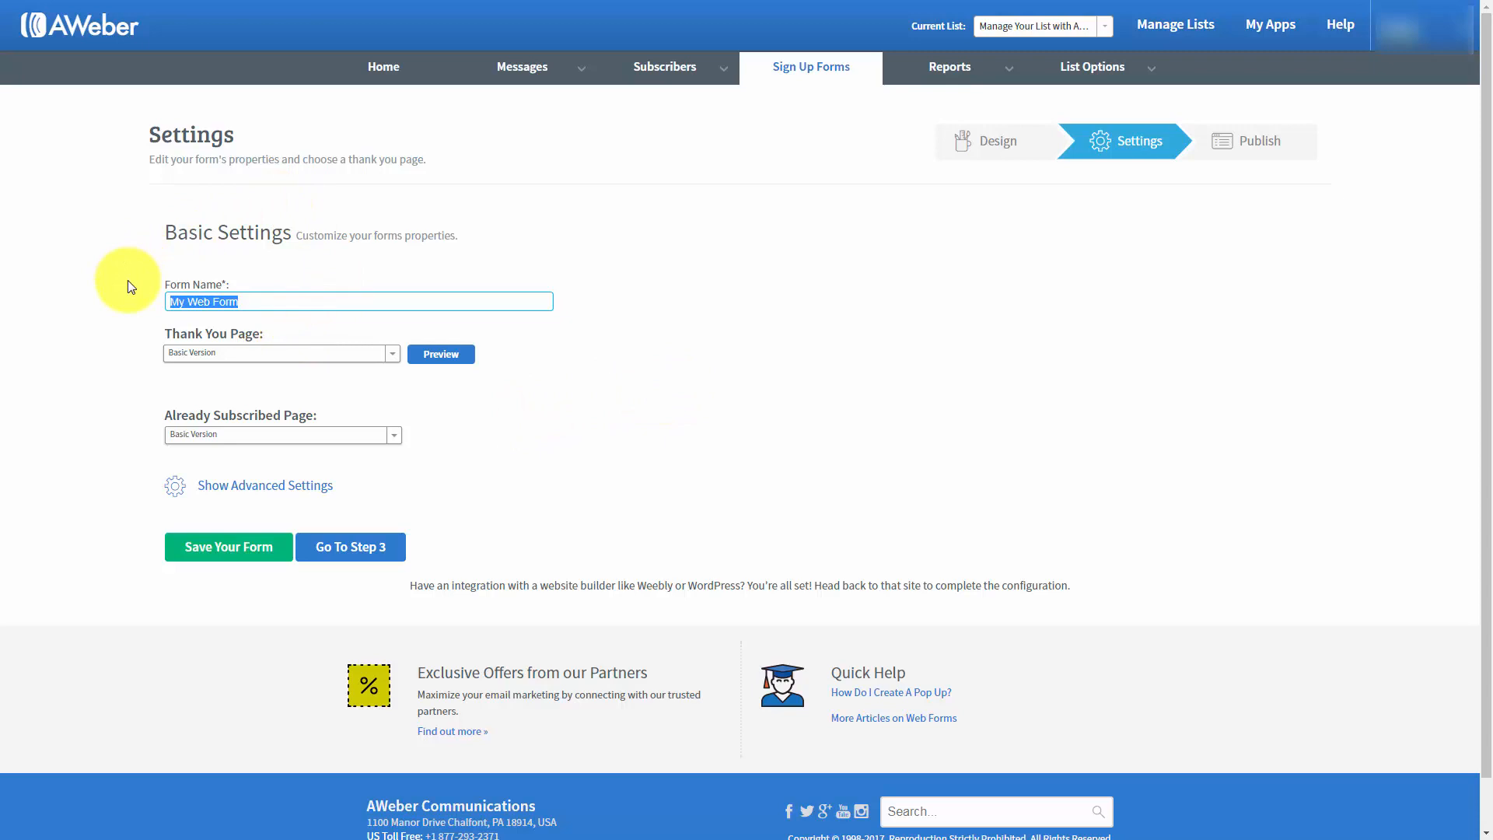
type("Test for Aweber")
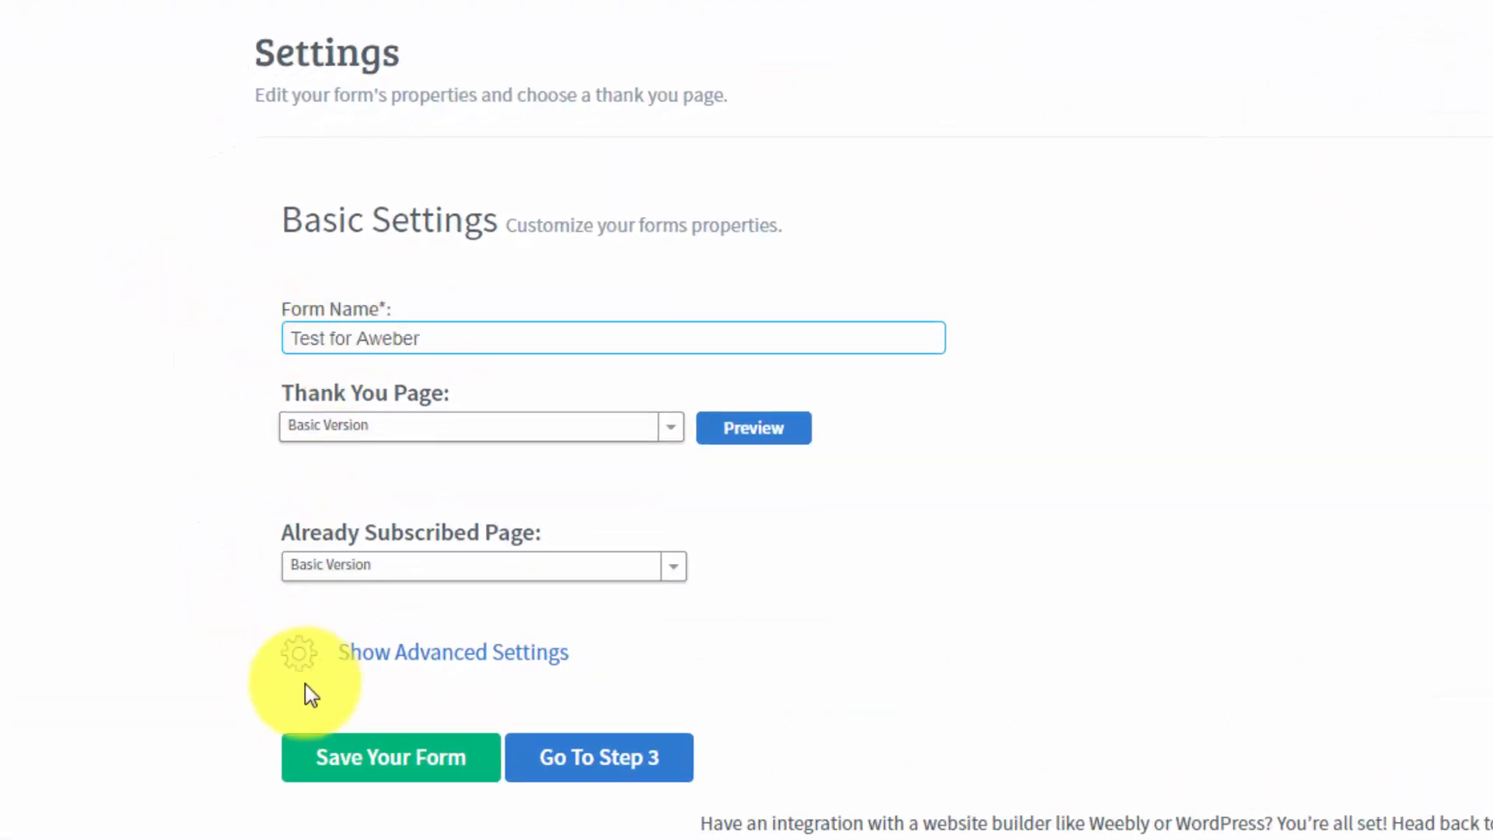
left_click(389, 762)
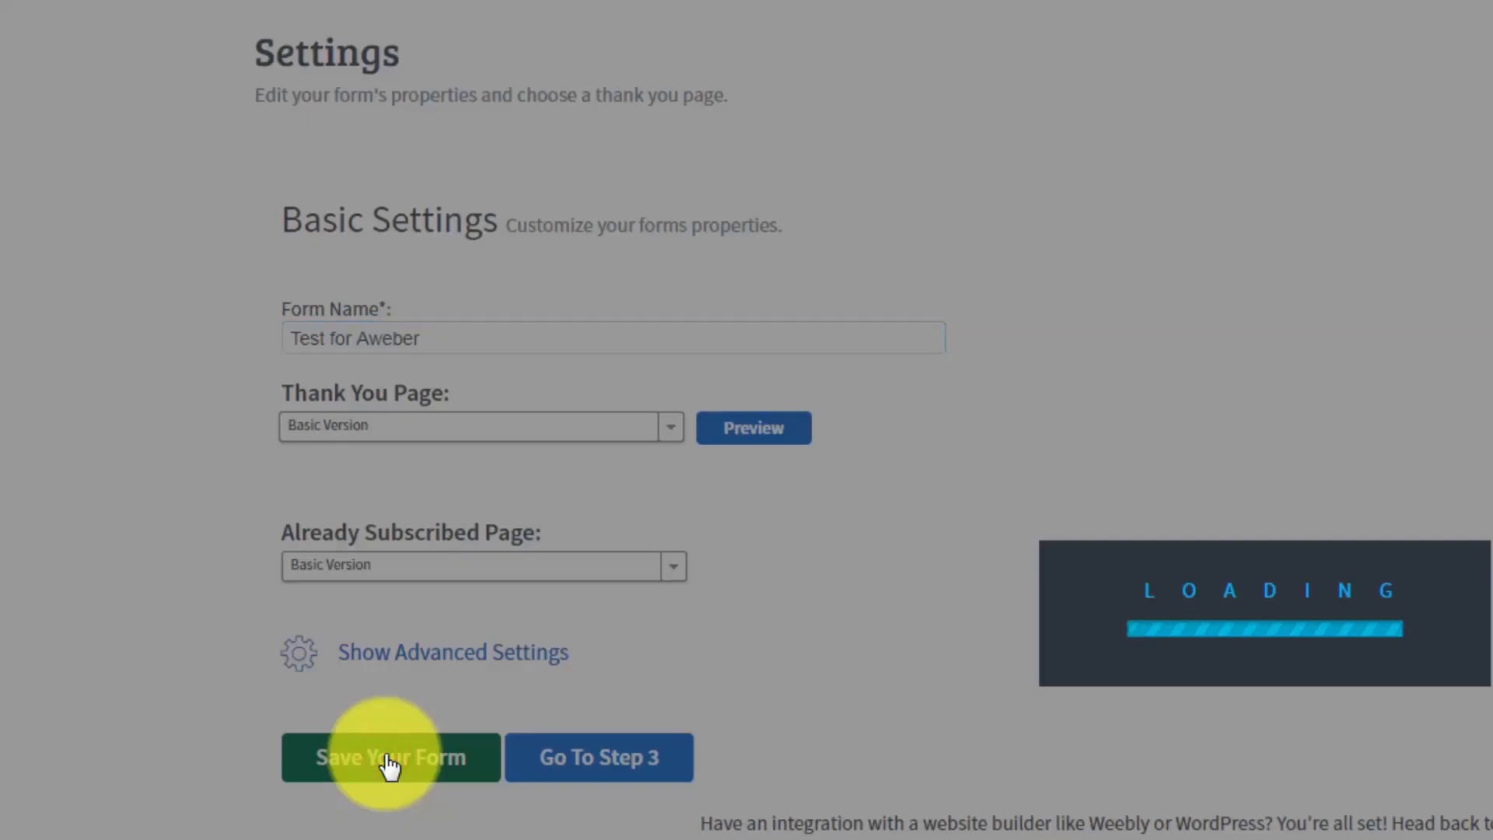